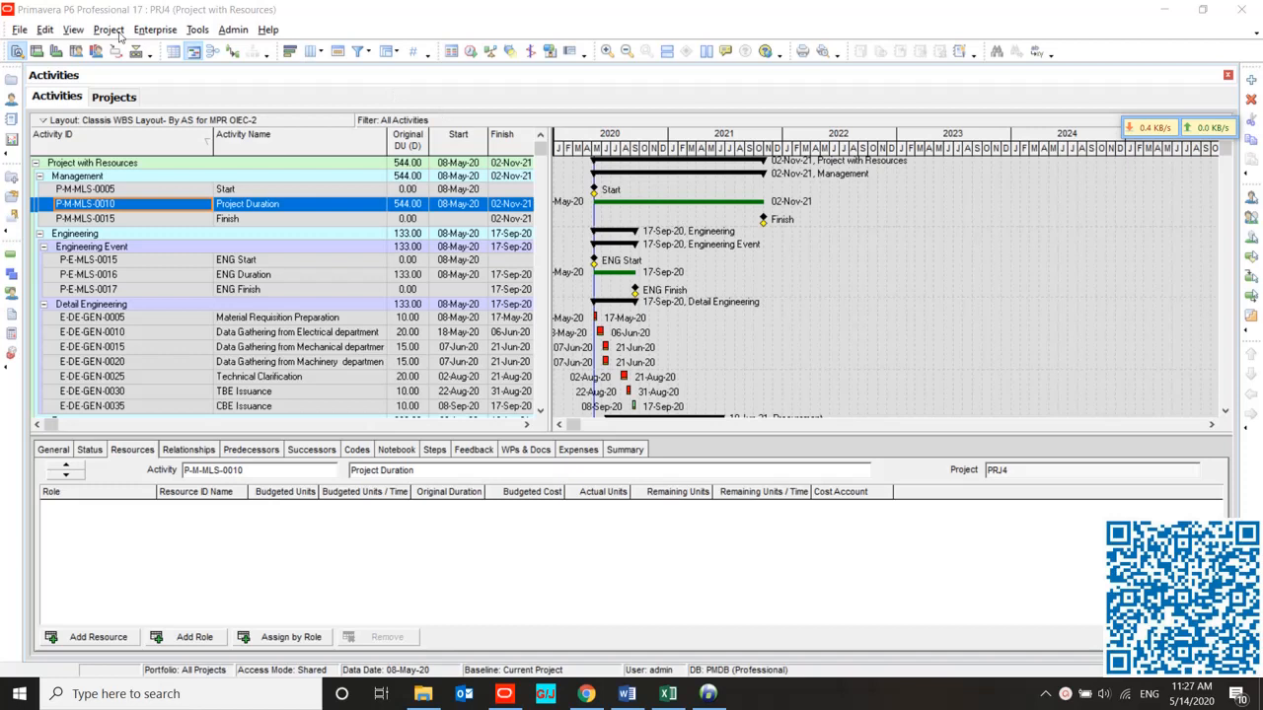
Add a new baseline to PRJ4 by saving a copy of the current project.
left_click(116, 35)
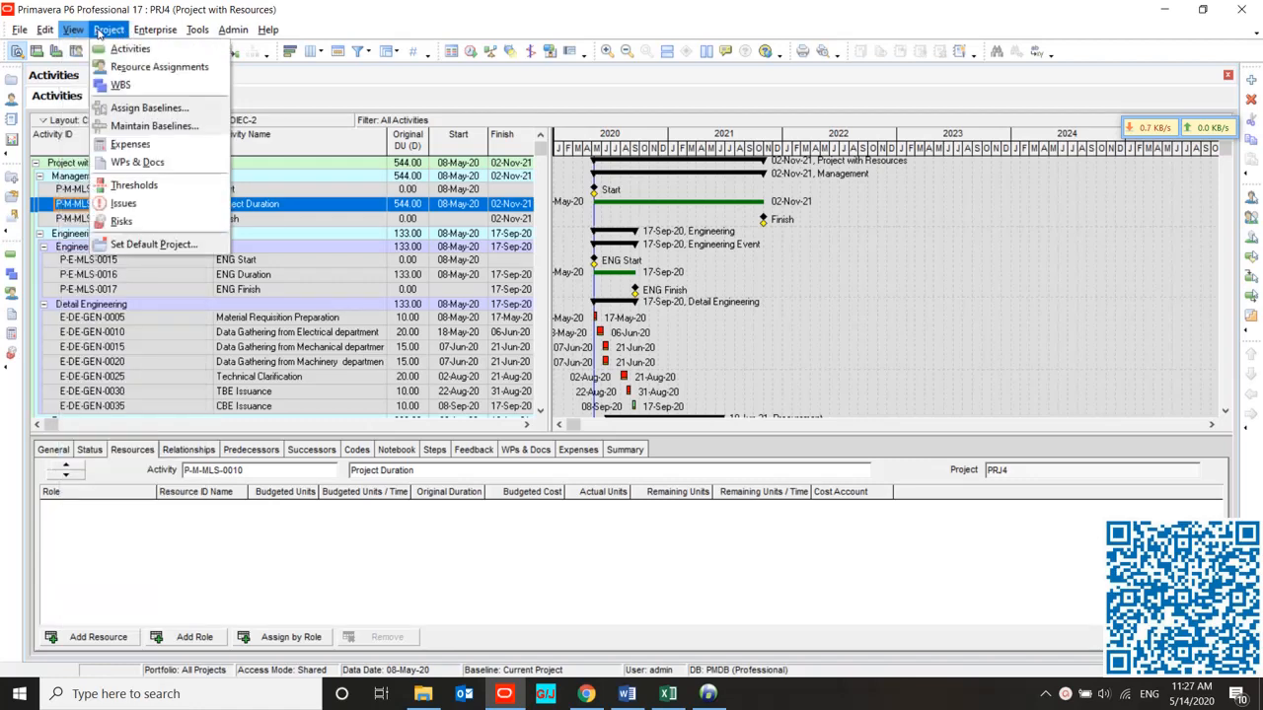
left_click(128, 128)
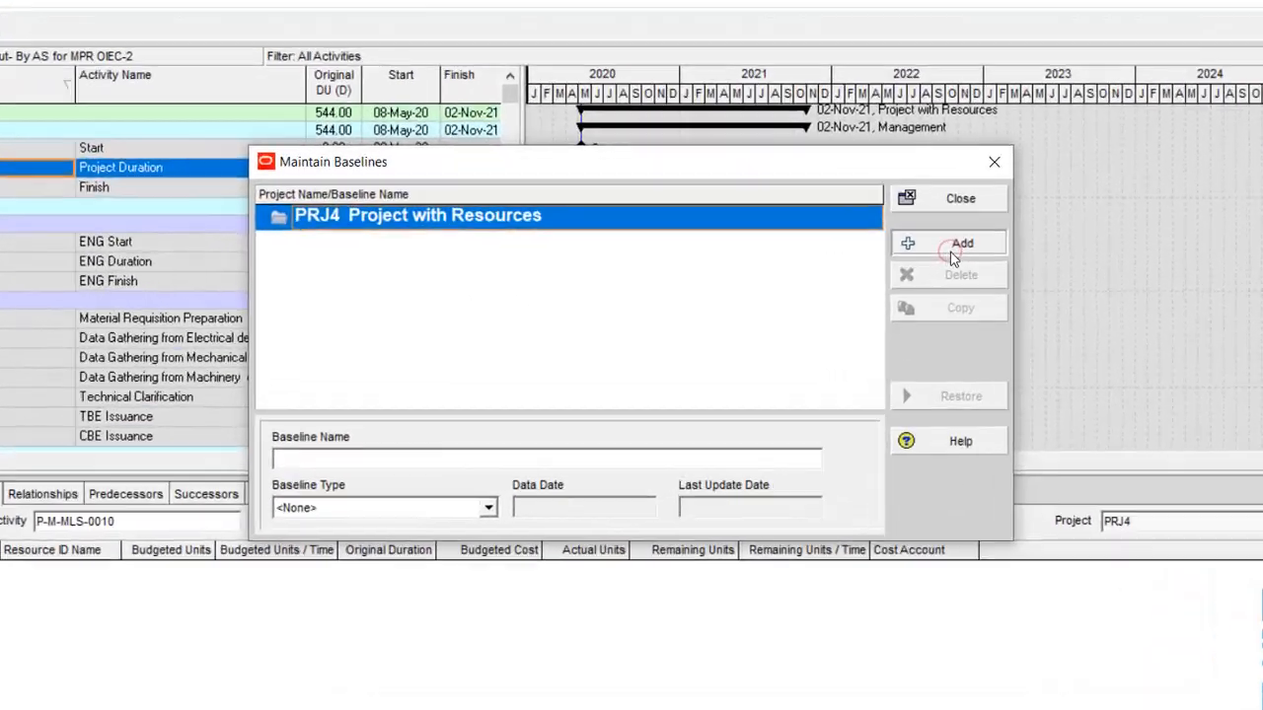
left_click(874, 268)
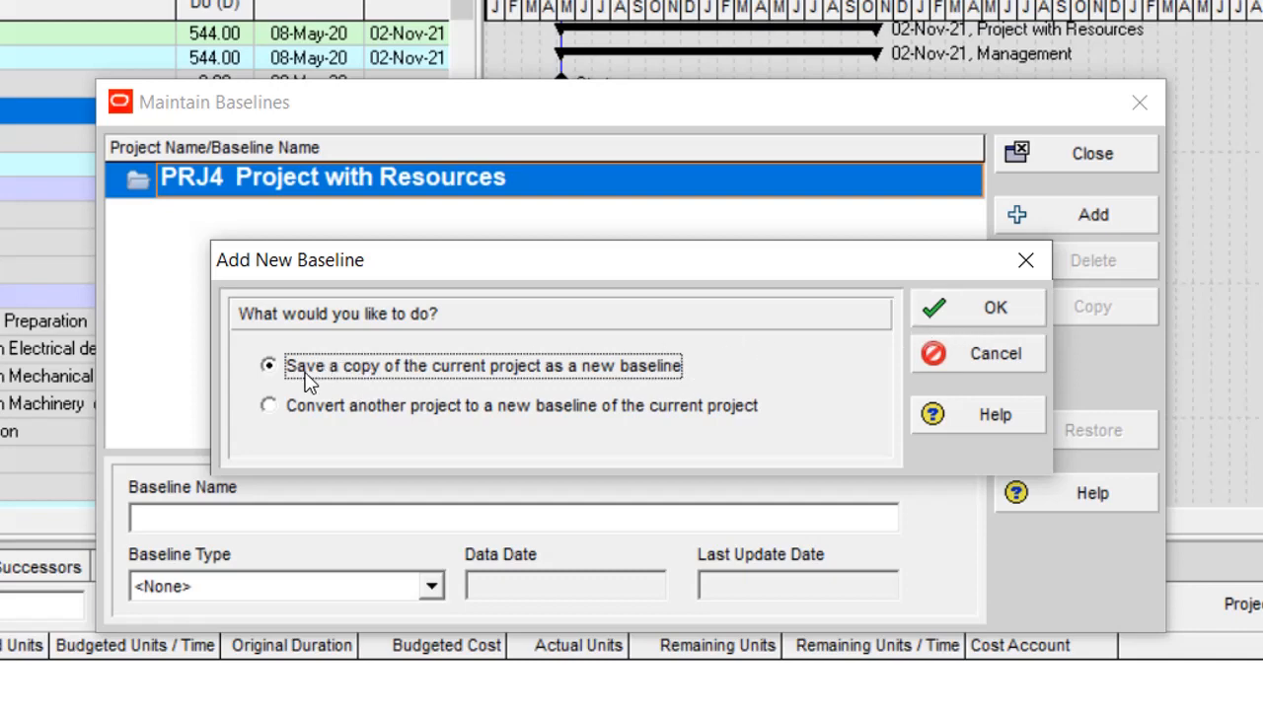
left_click(965, 310)
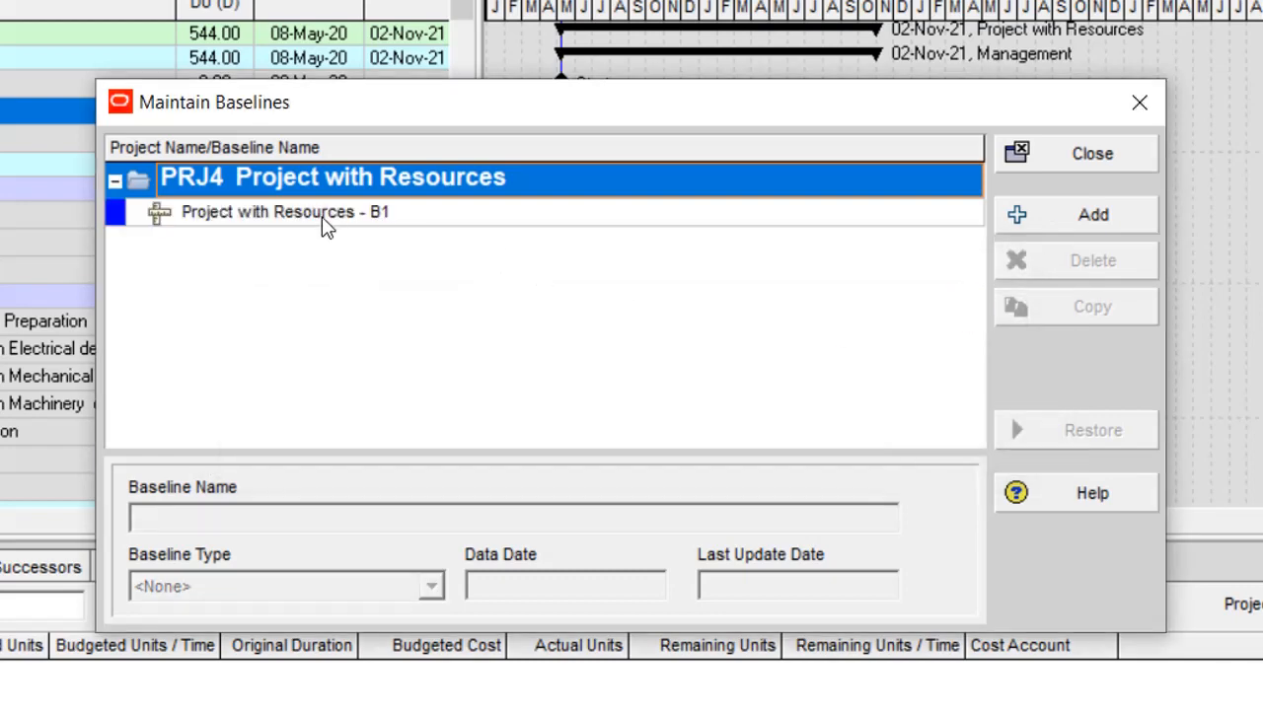
Review the new baseline's name and the available baseline types, leaving both as they are.
left_click(322, 217)
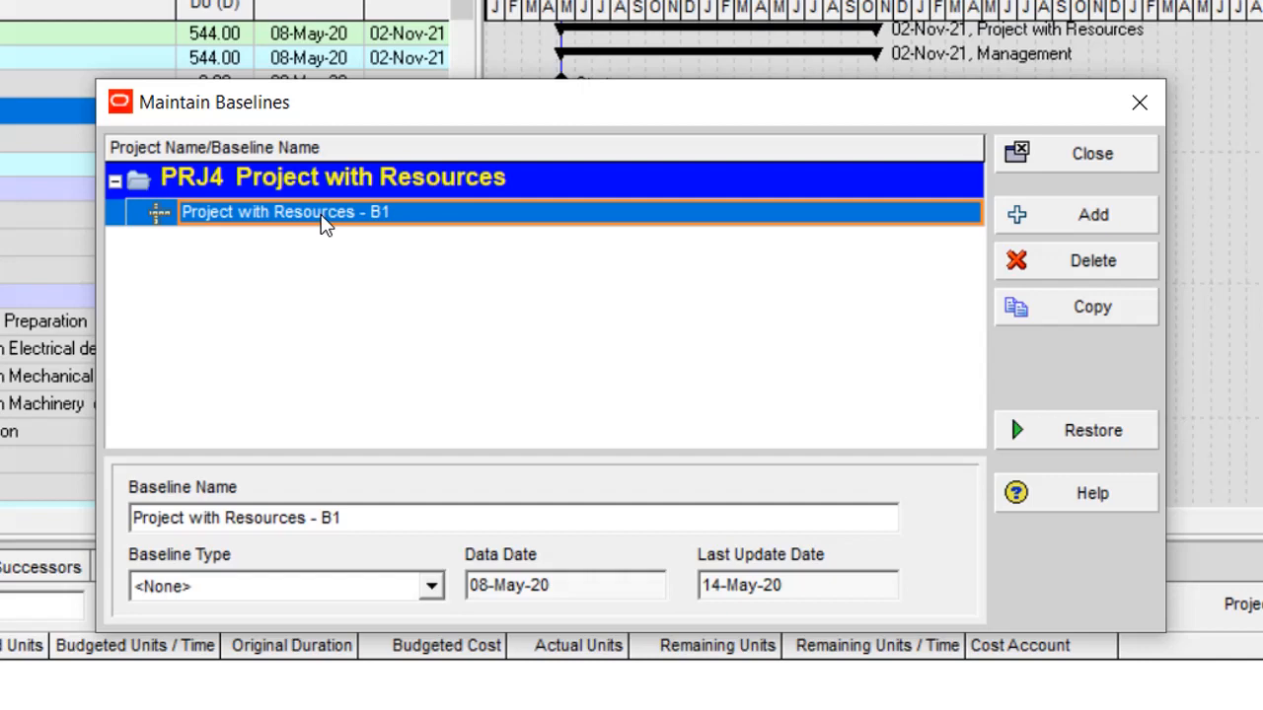
left_click(375, 523)
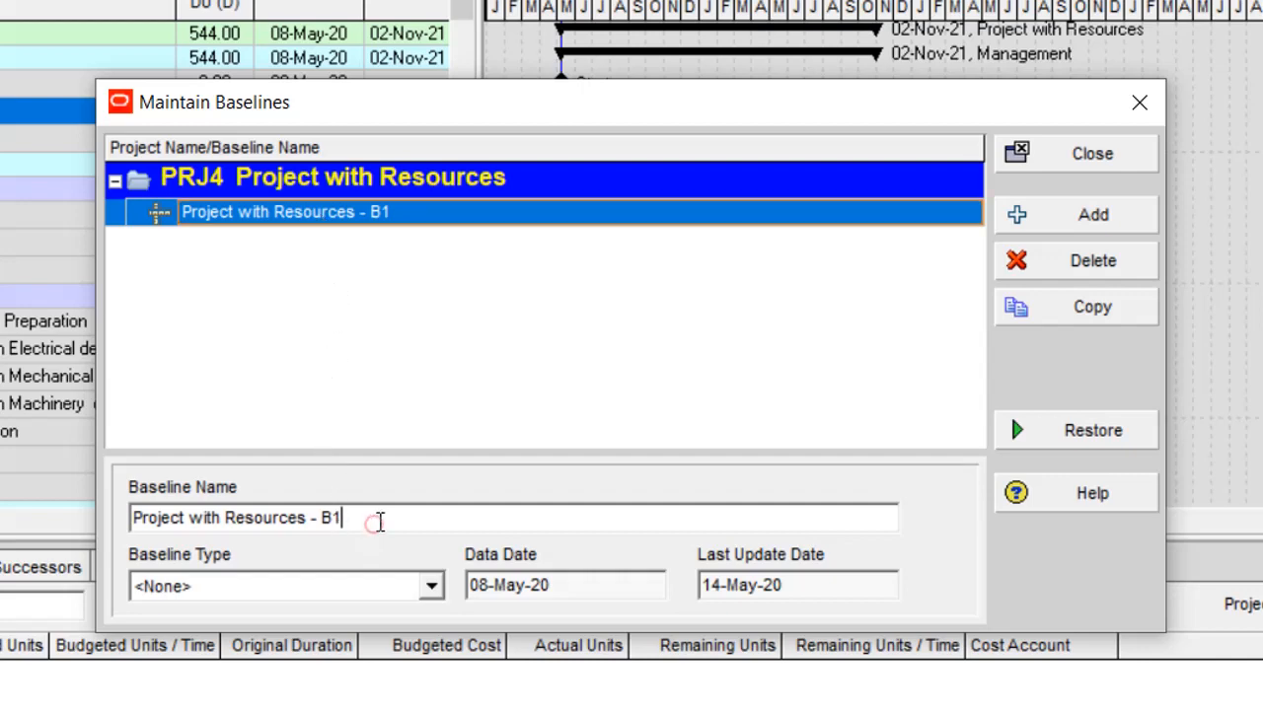
left_click_drag(379, 521, 51, 574)
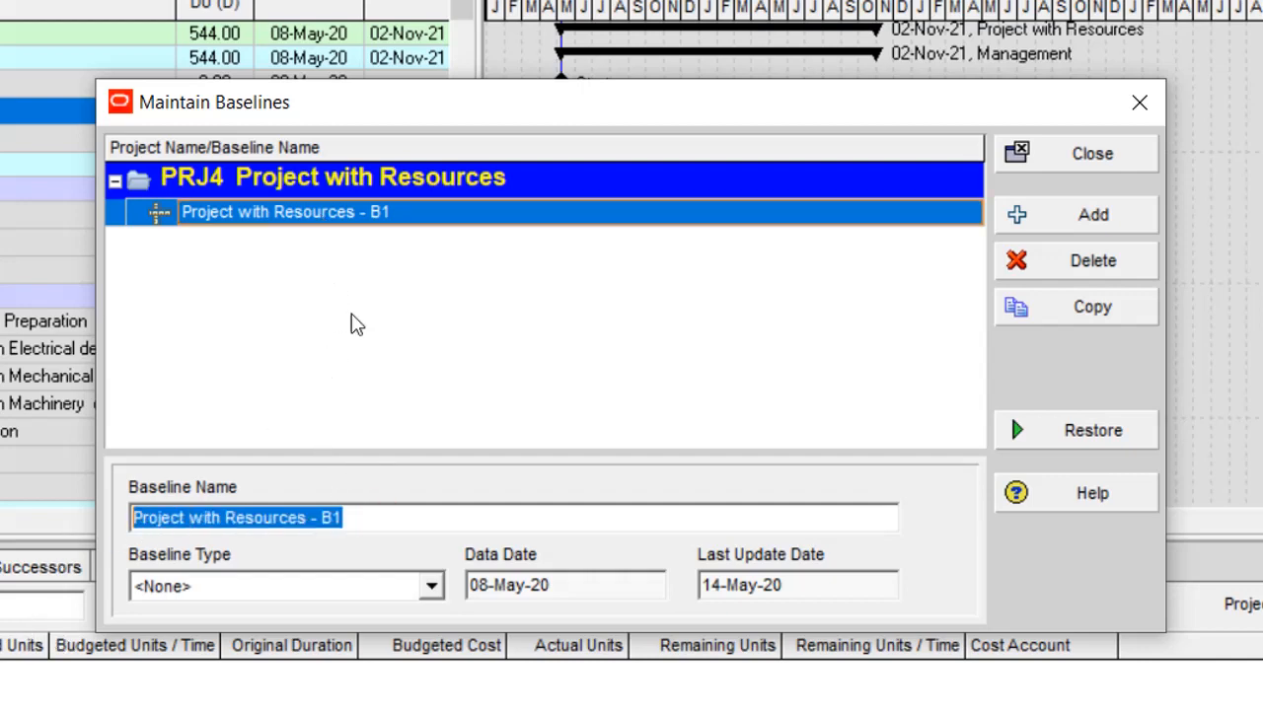
left_click(459, 229)
left_click_drag(397, 214, 170, 242)
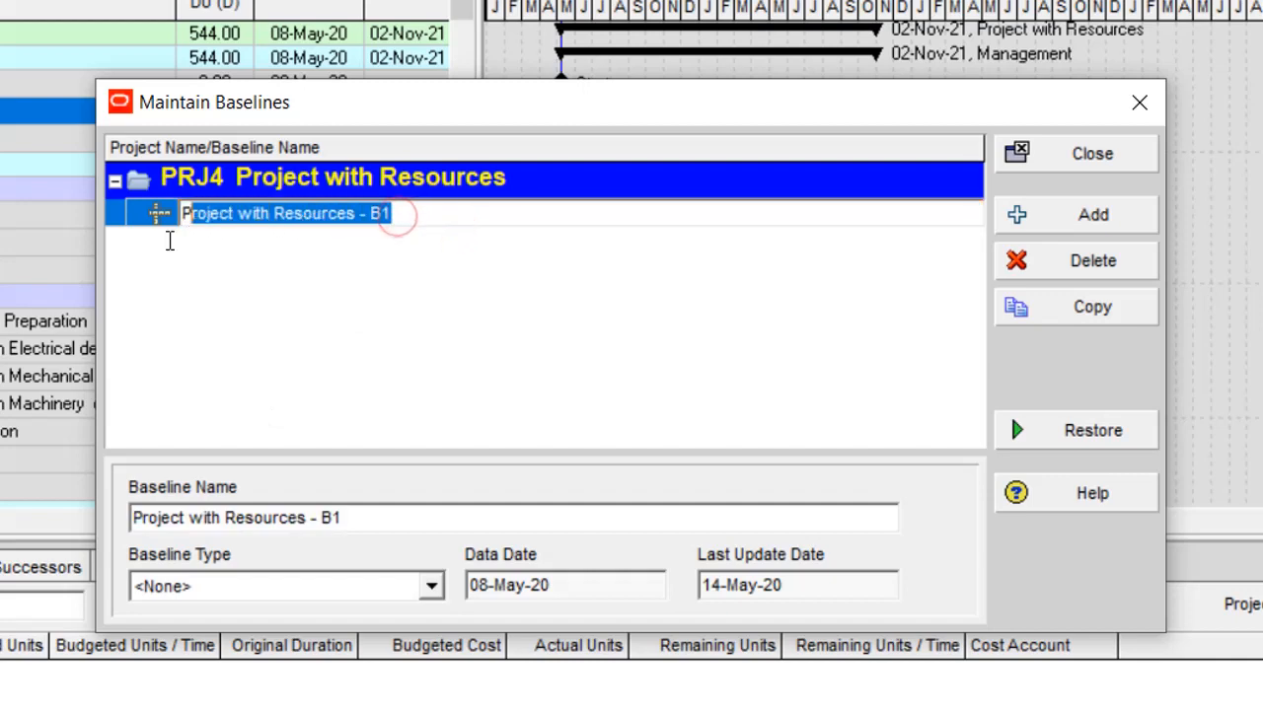
left_click(138, 367)
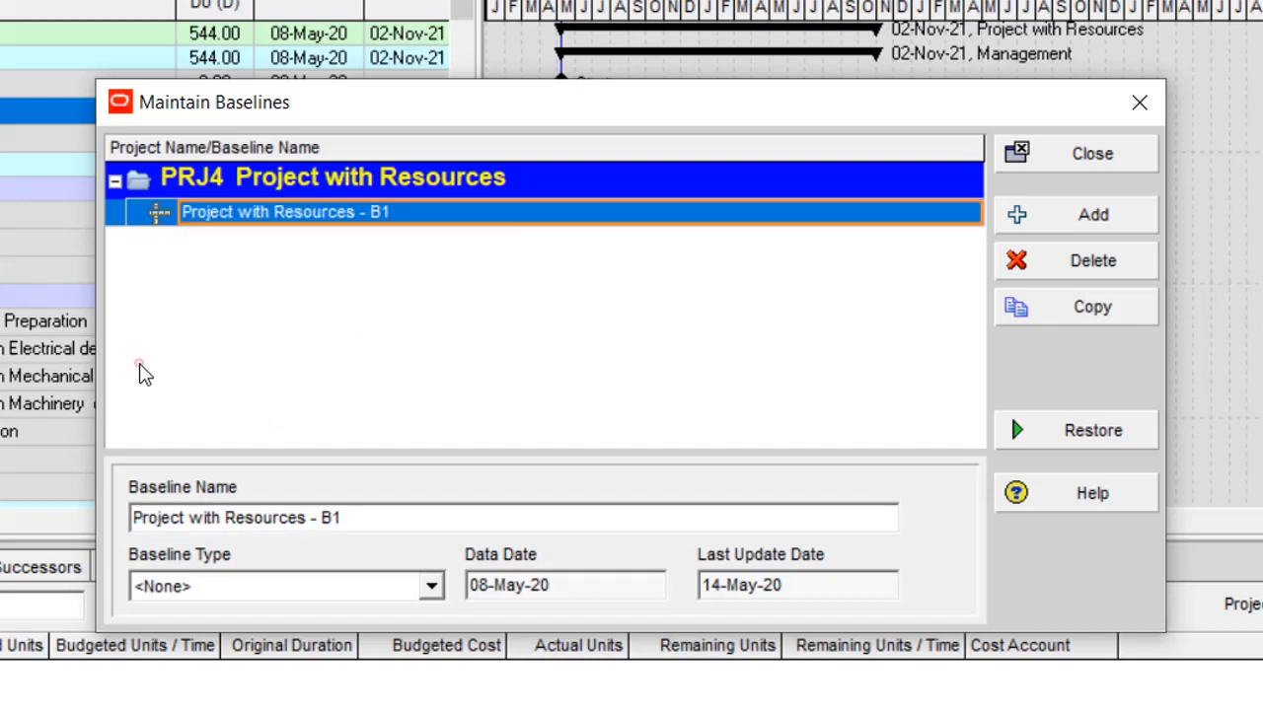
left_click(227, 600)
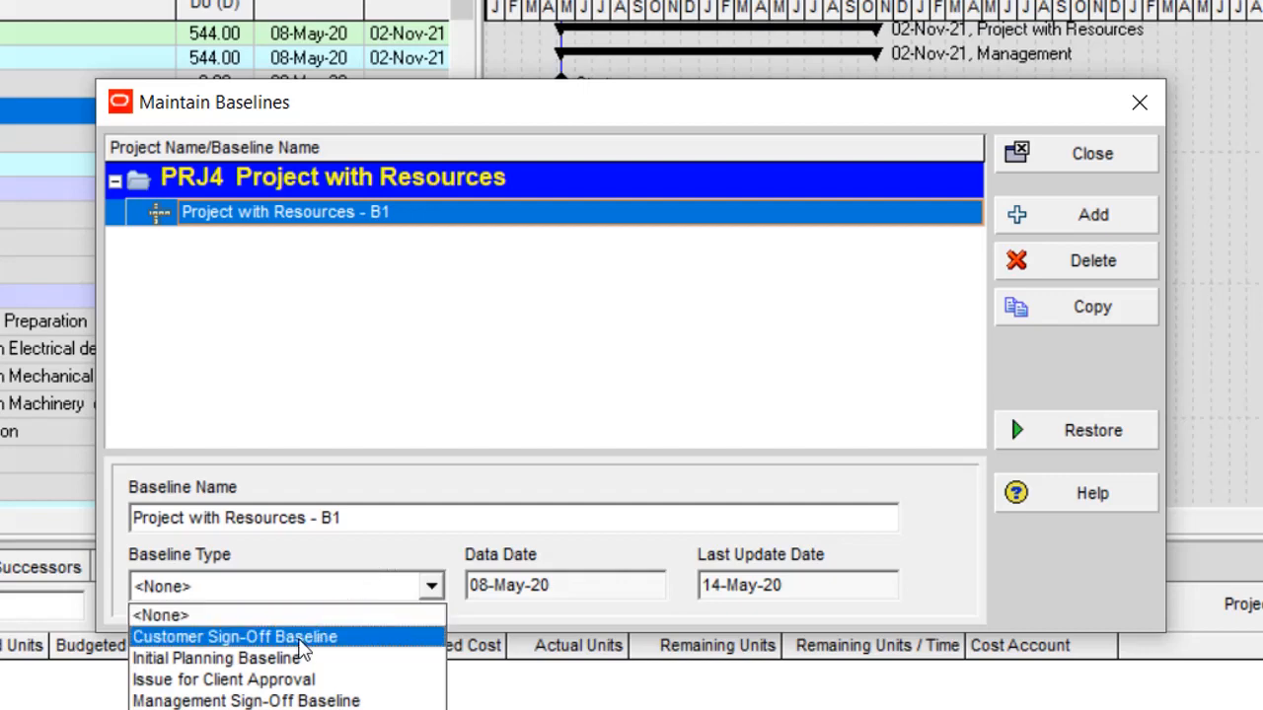
left_click(761, 439)
left_click(1118, 157)
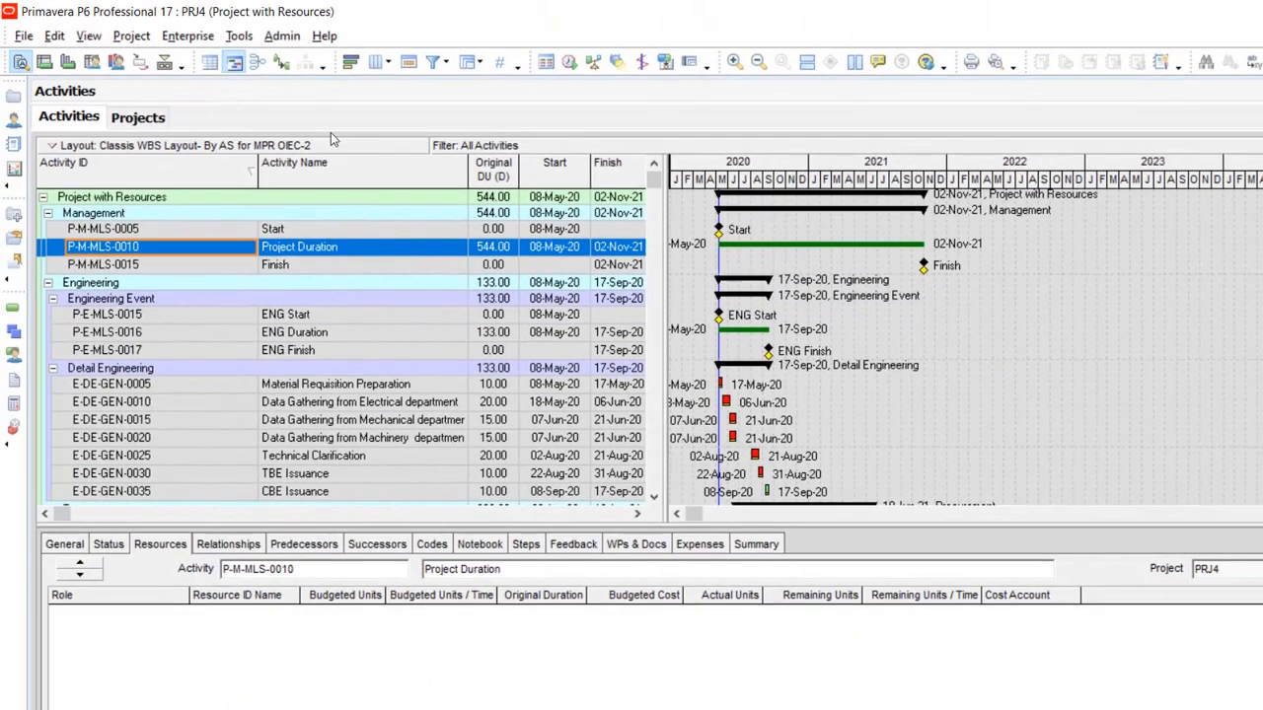
Add a baseline type named "Approved By Client" to the admin categories.
left_click(281, 37)
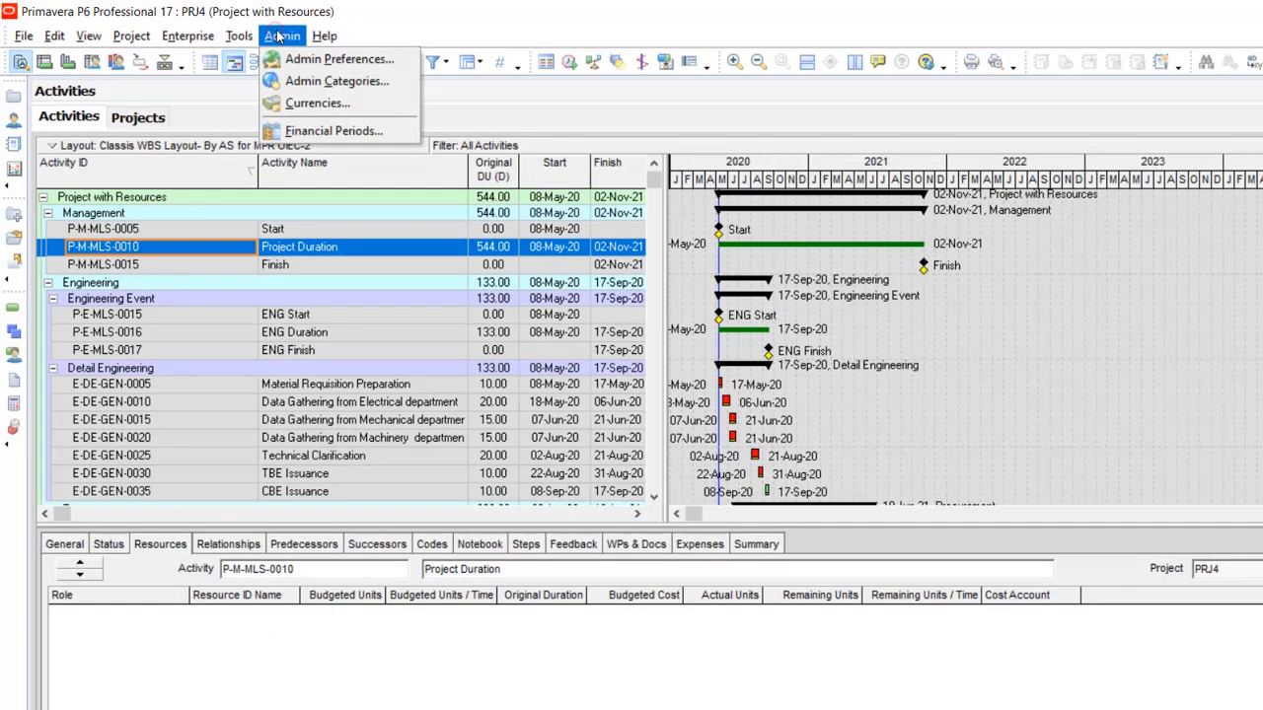
left_click(315, 87)
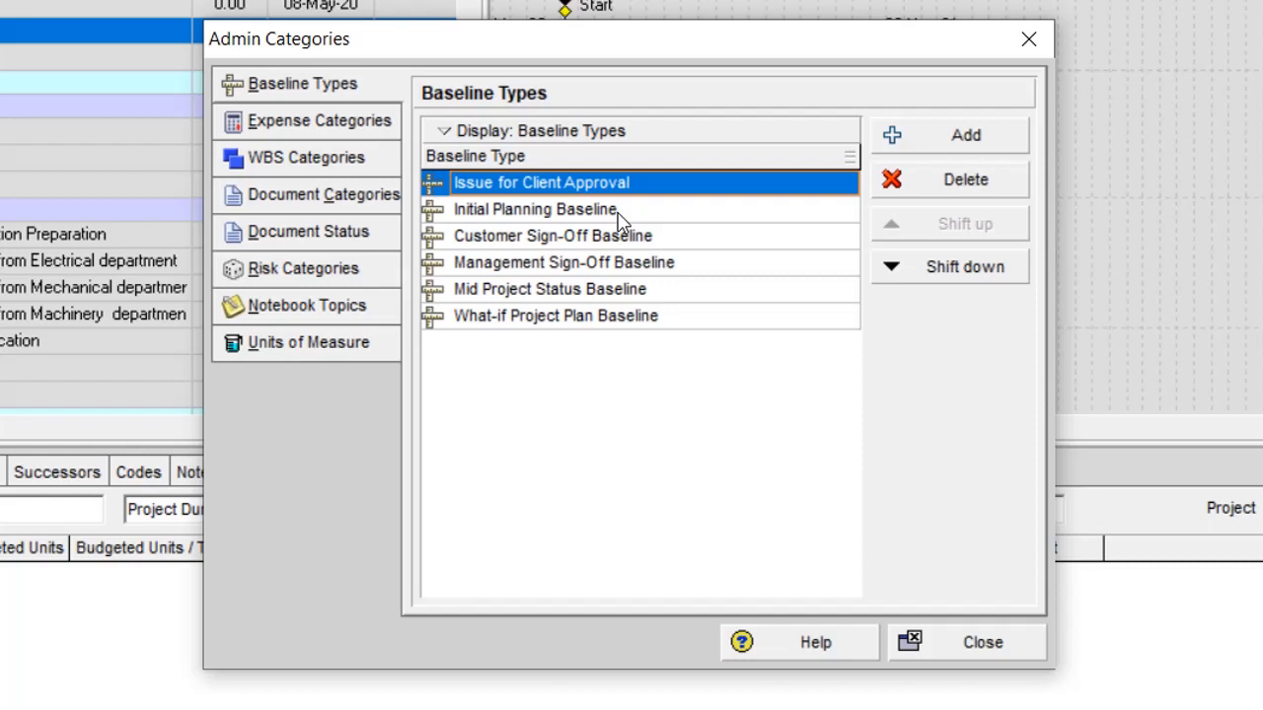
left_click(939, 148)
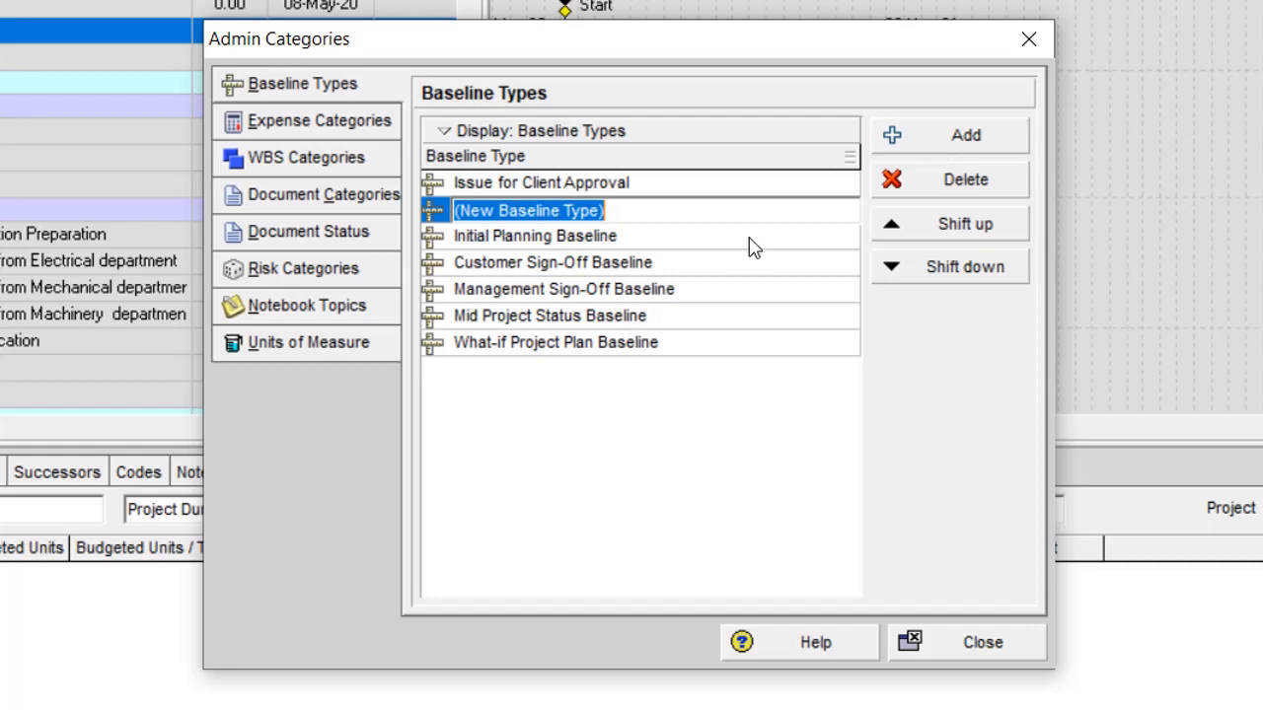
left_click(674, 209)
left_click_drag(656, 210, 328, 193)
type("Arr")
key("BackSpace")
key("BackSpace")
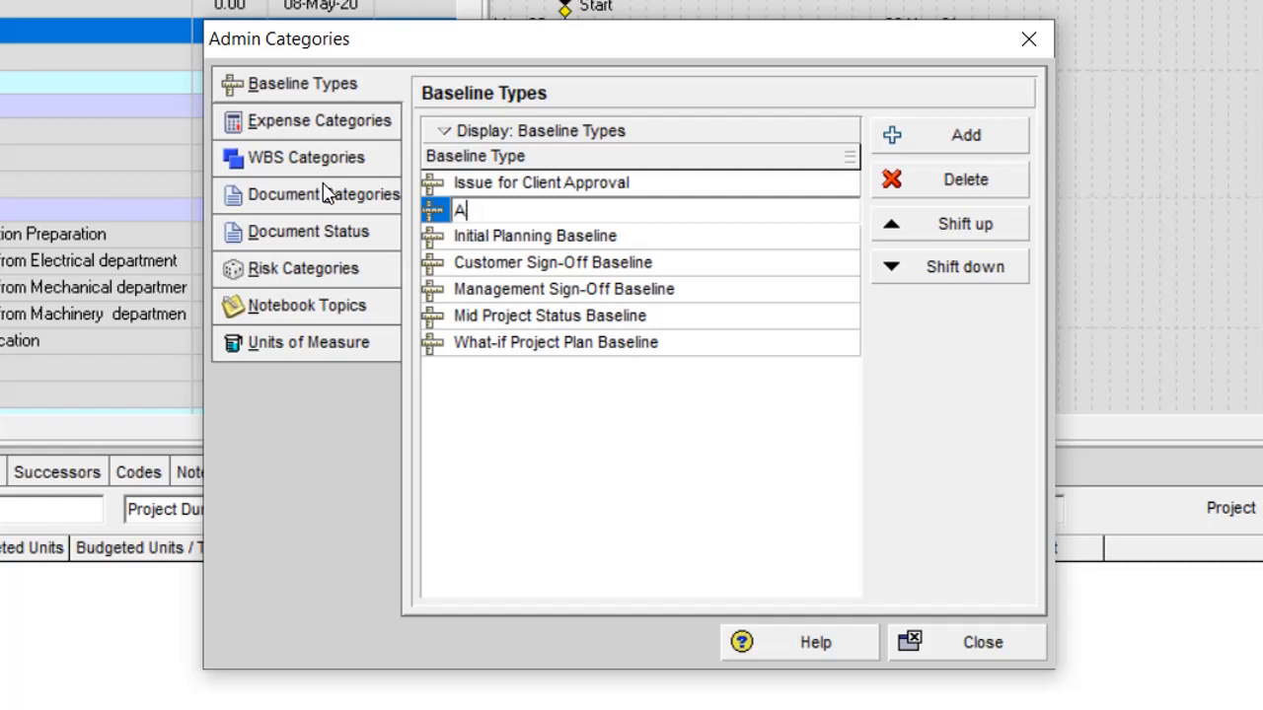
type("pproved By Client")
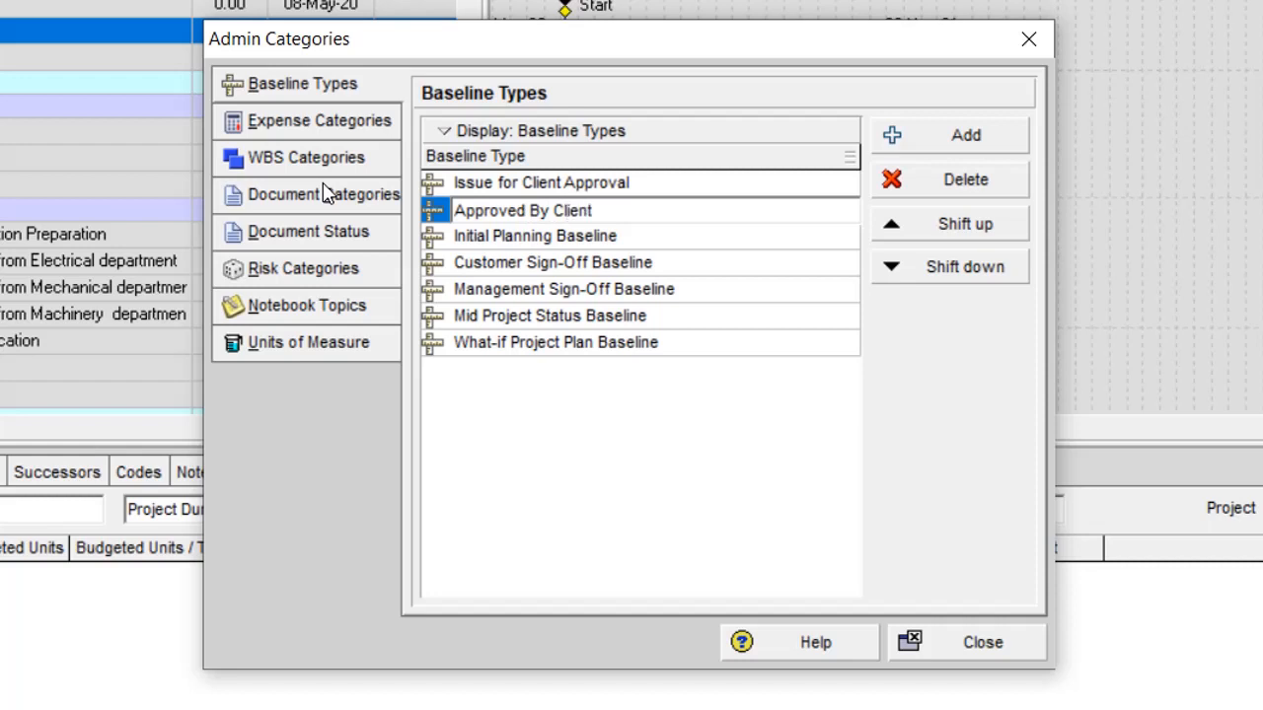
key("Return")
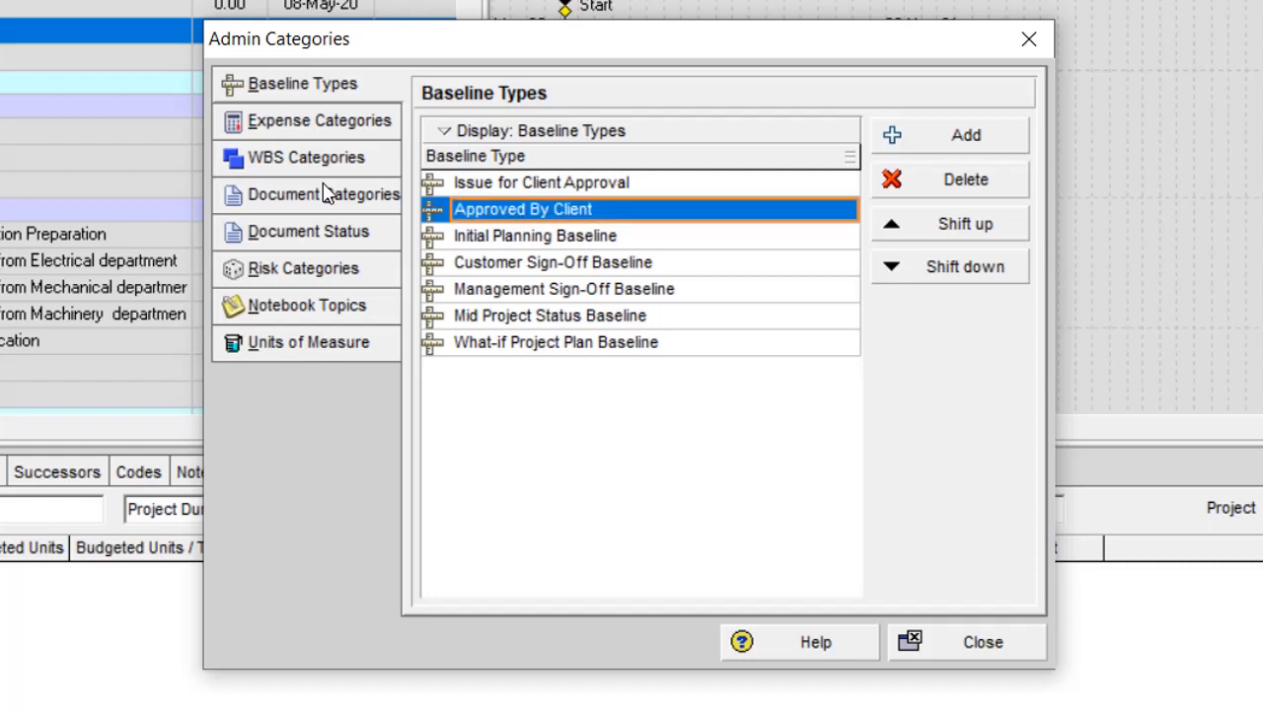
left_click(972, 647)
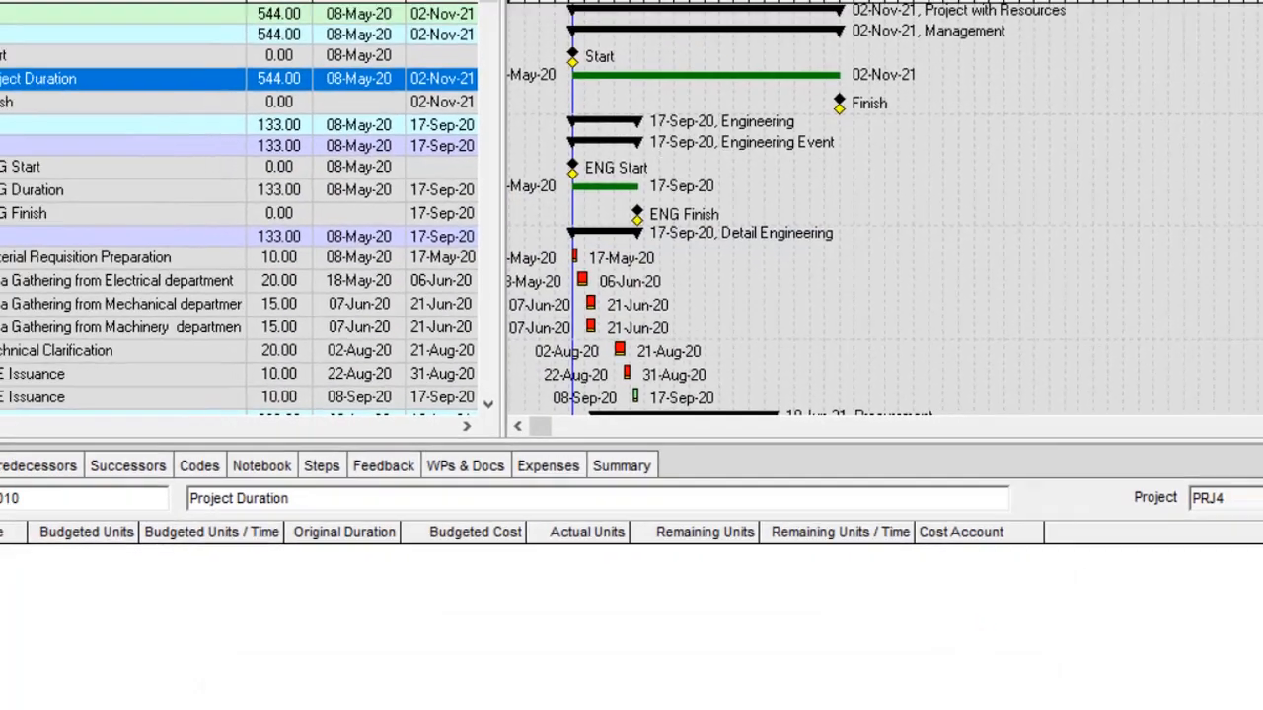
Set the baseline type of Project with Resources - B1 to Approved By Client and check its data date and last update date.
left_click(109, 29)
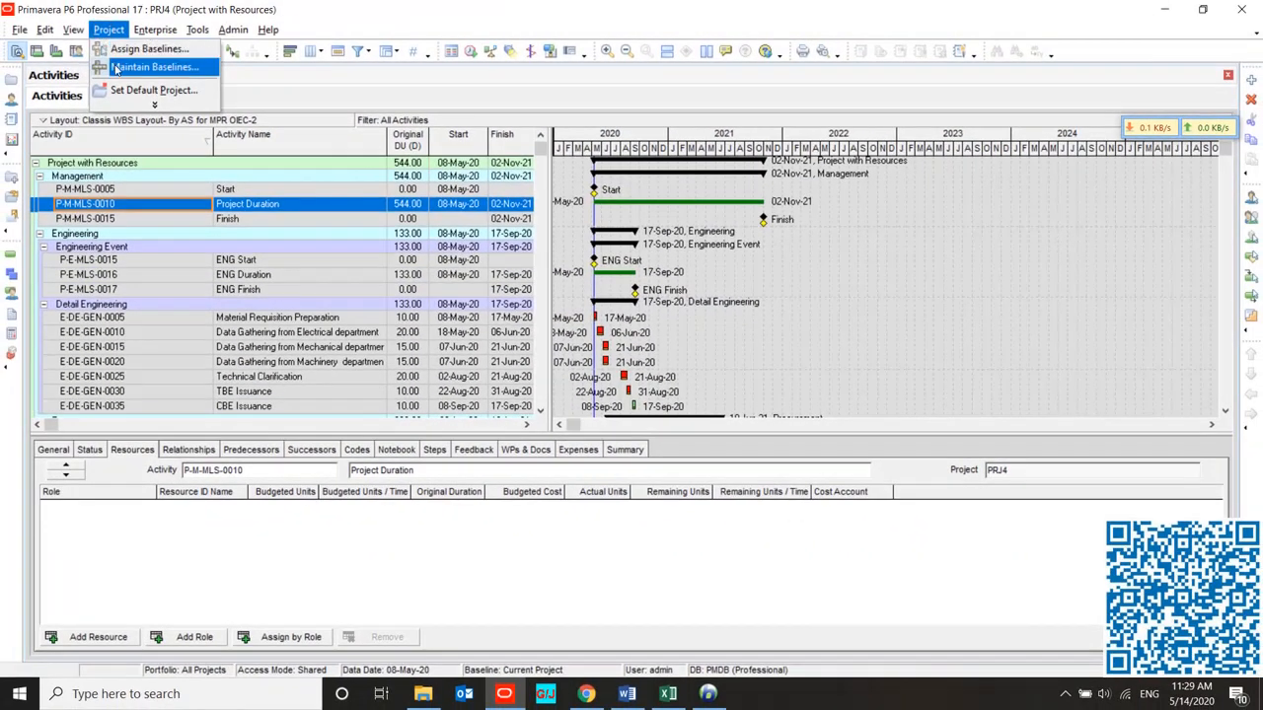
left_click(115, 68)
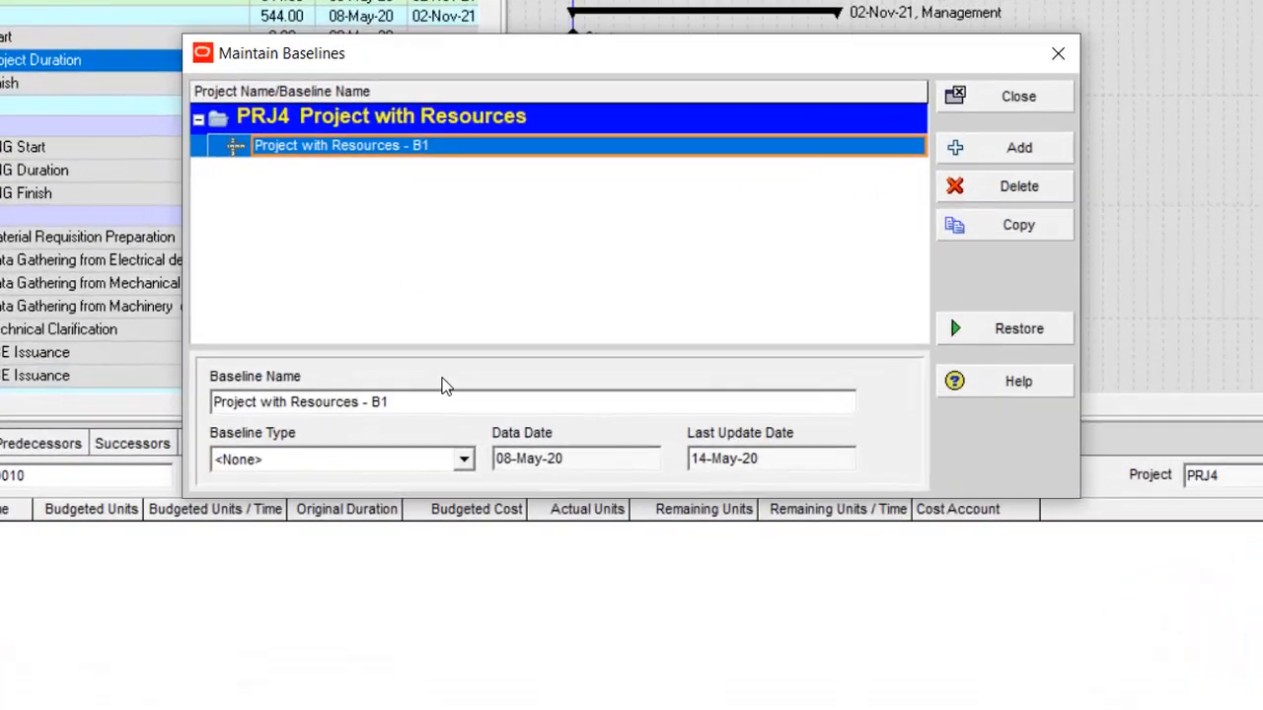
left_click(461, 464)
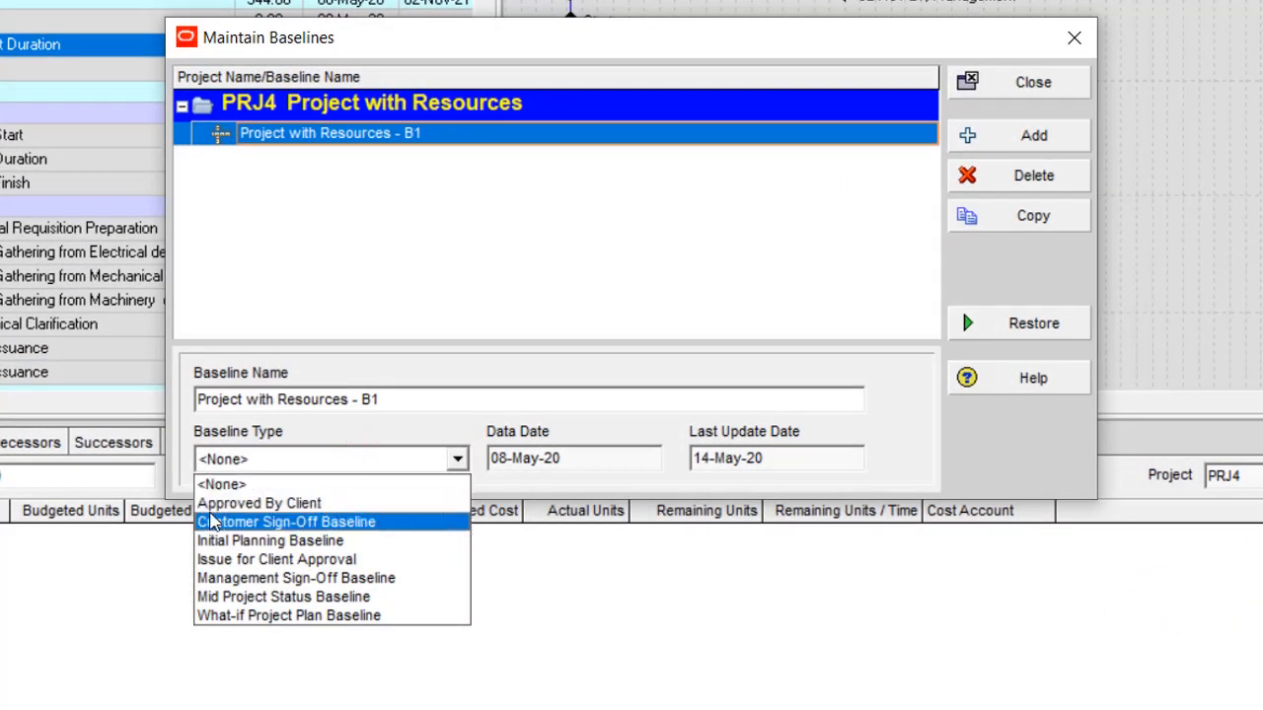
left_click(281, 504)
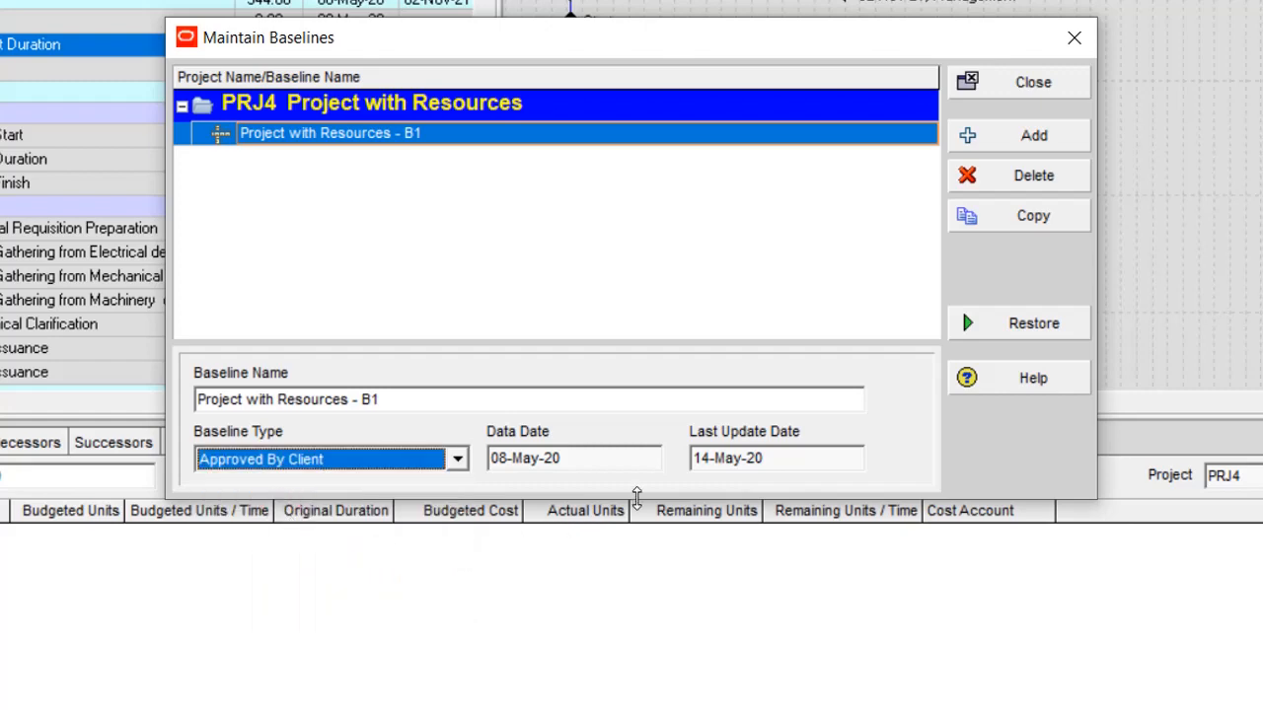
left_click_drag(569, 458, 488, 461)
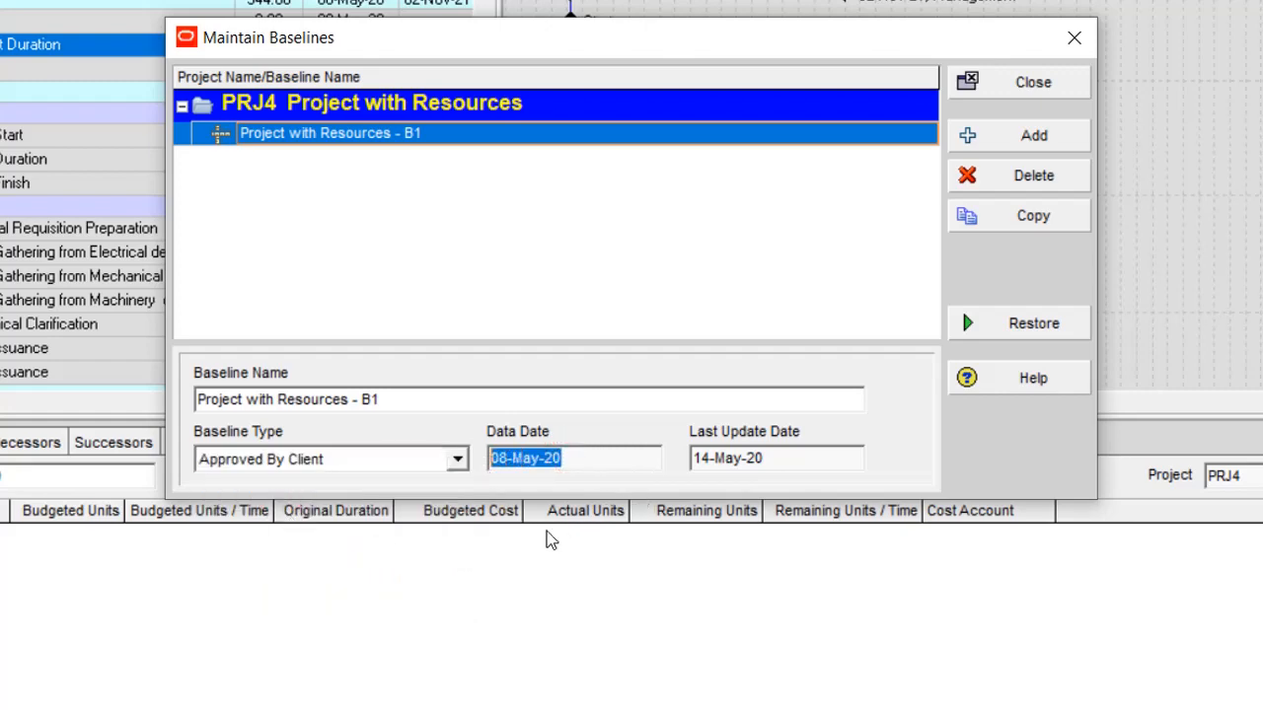
left_click_drag(776, 461, 668, 461)
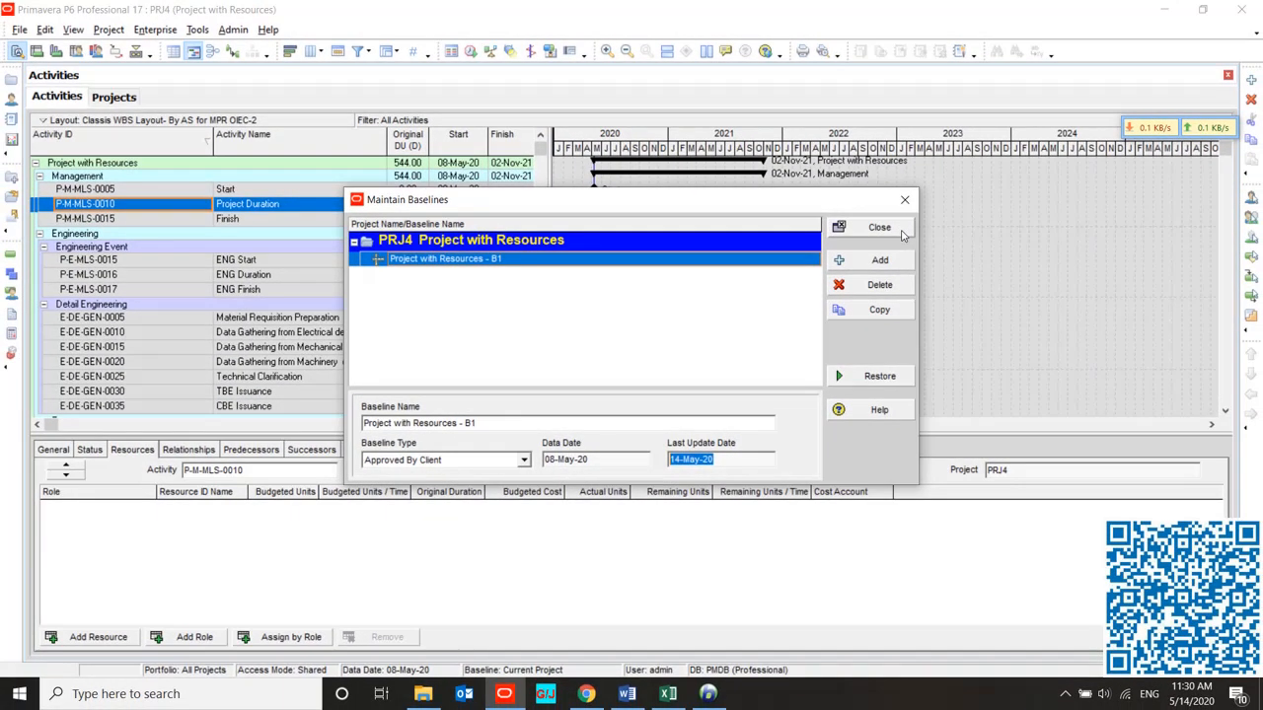
left_click(1073, 94)
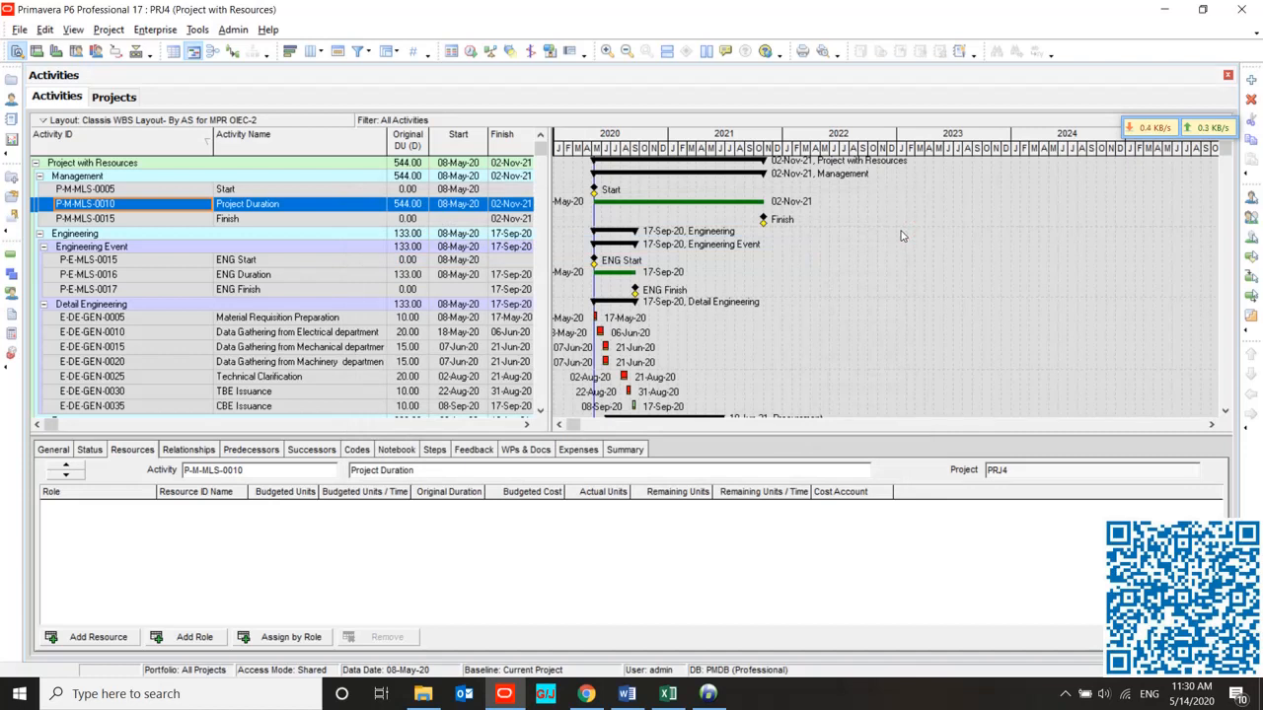
Assign Project with Resources - B1 as the project baseline of PRJ4.
left_click(109, 29)
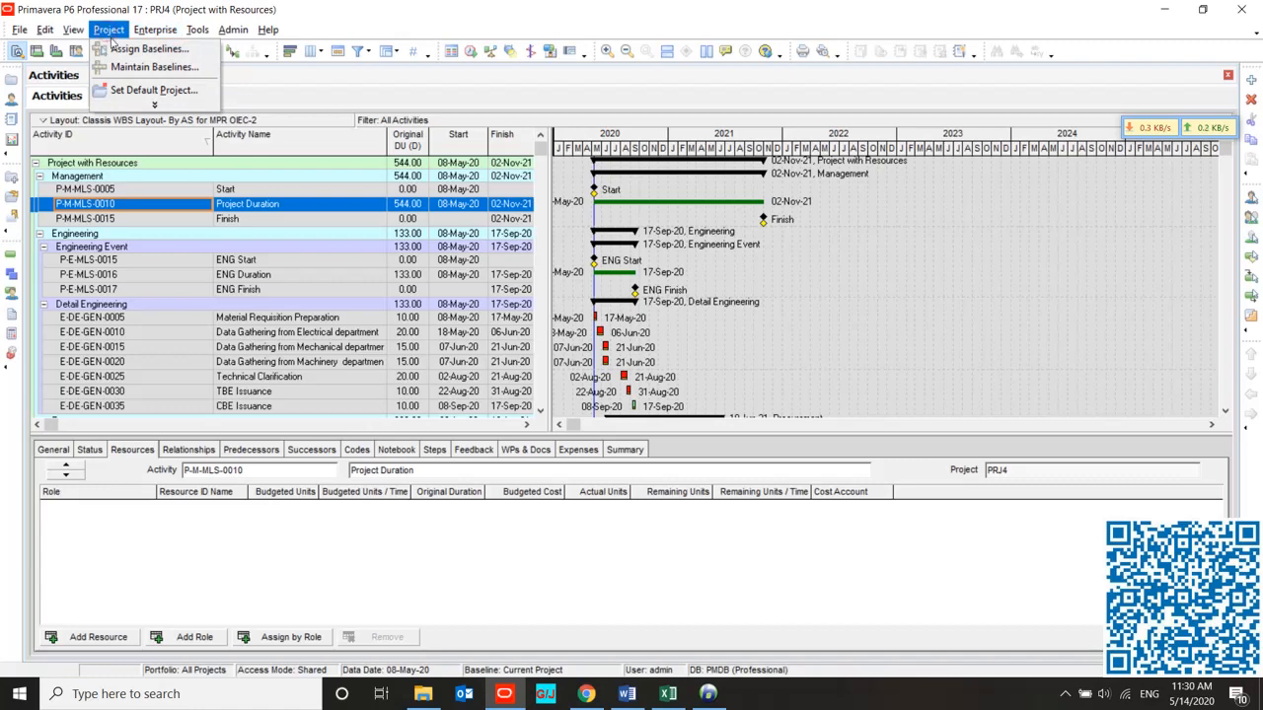
left_click(133, 48)
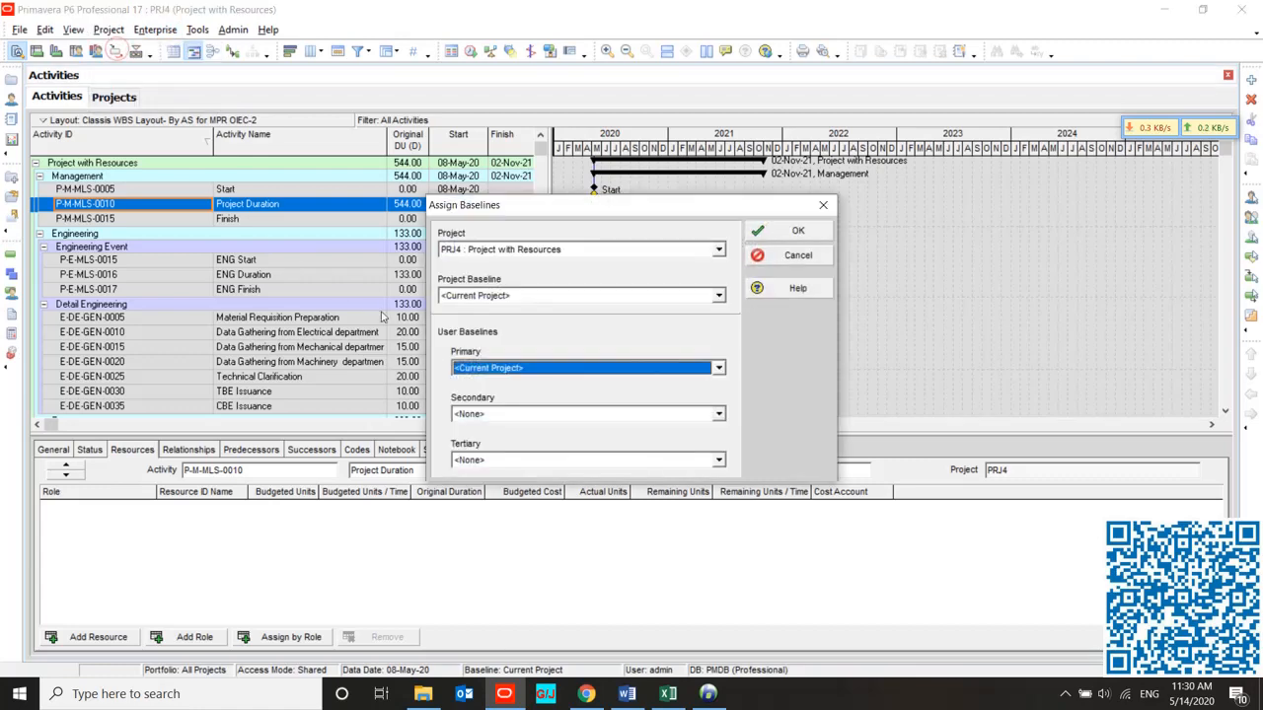
left_click(480, 296)
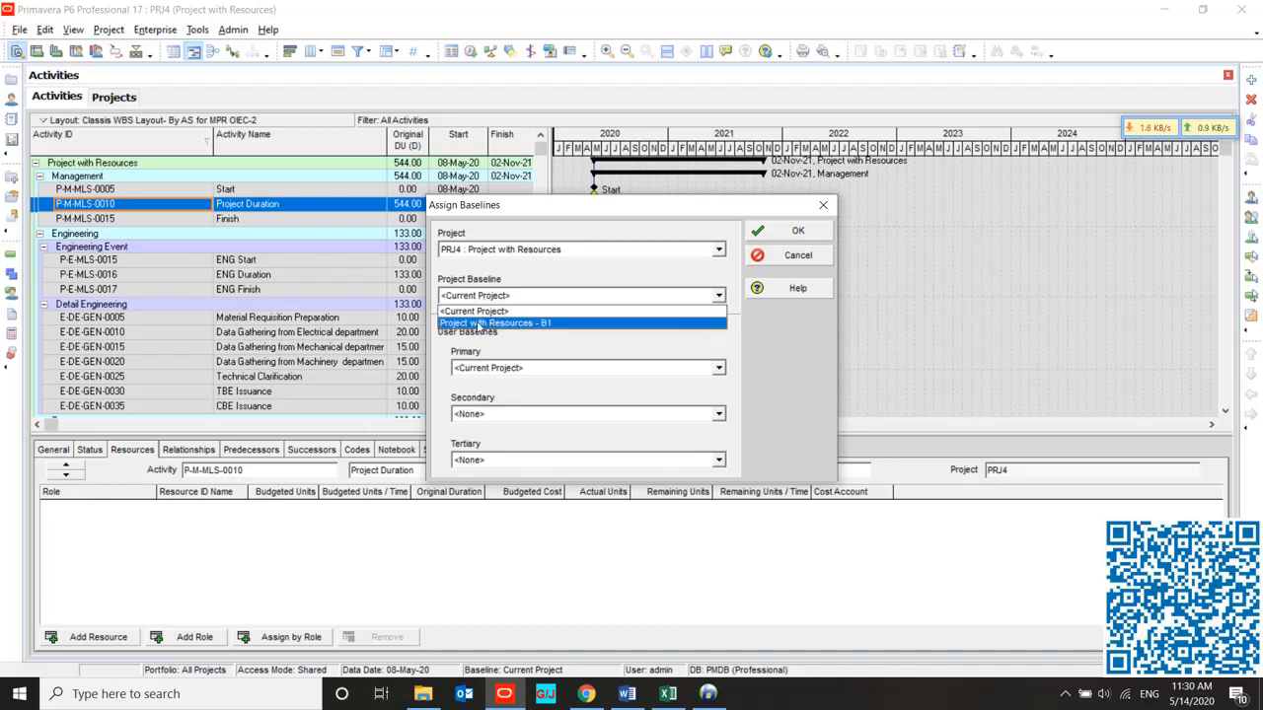
left_click(477, 323)
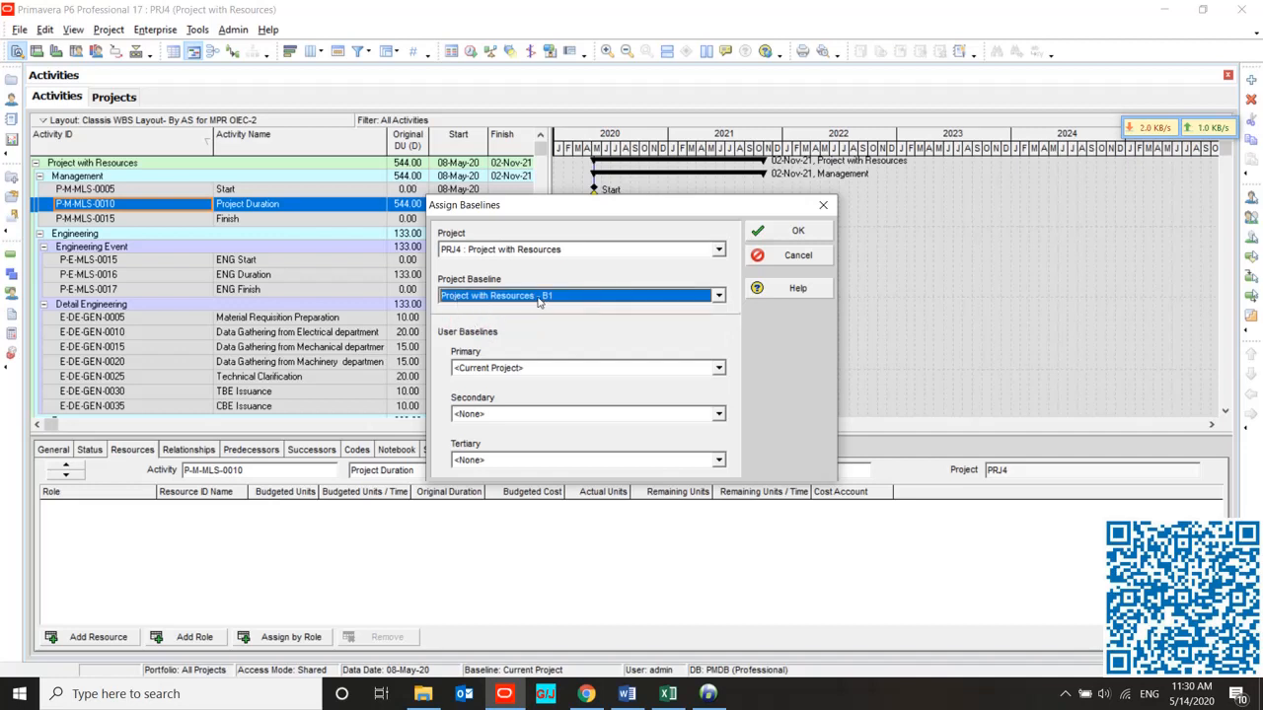
left_click(798, 231)
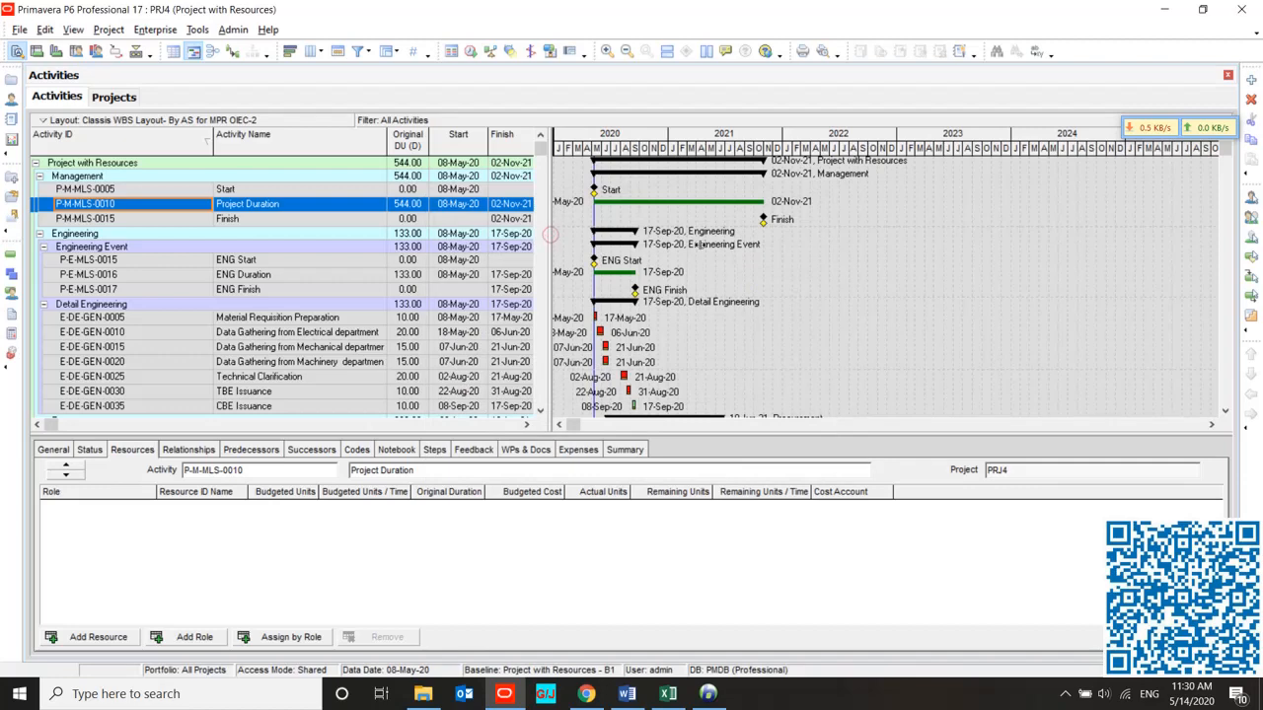
Add the BL Project Start and BL Project Finish columns to the activity table, placed directly after Finish.
left_click_drag(551, 234, 699, 244)
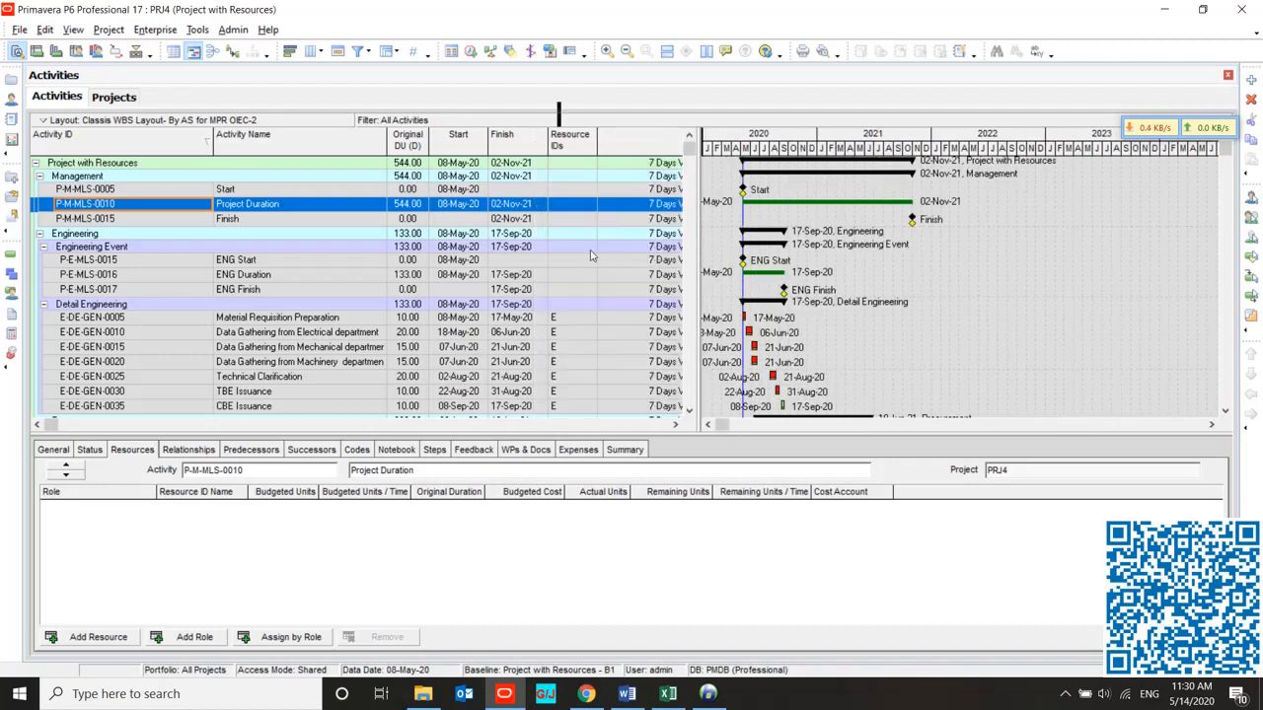
left_click(311, 51)
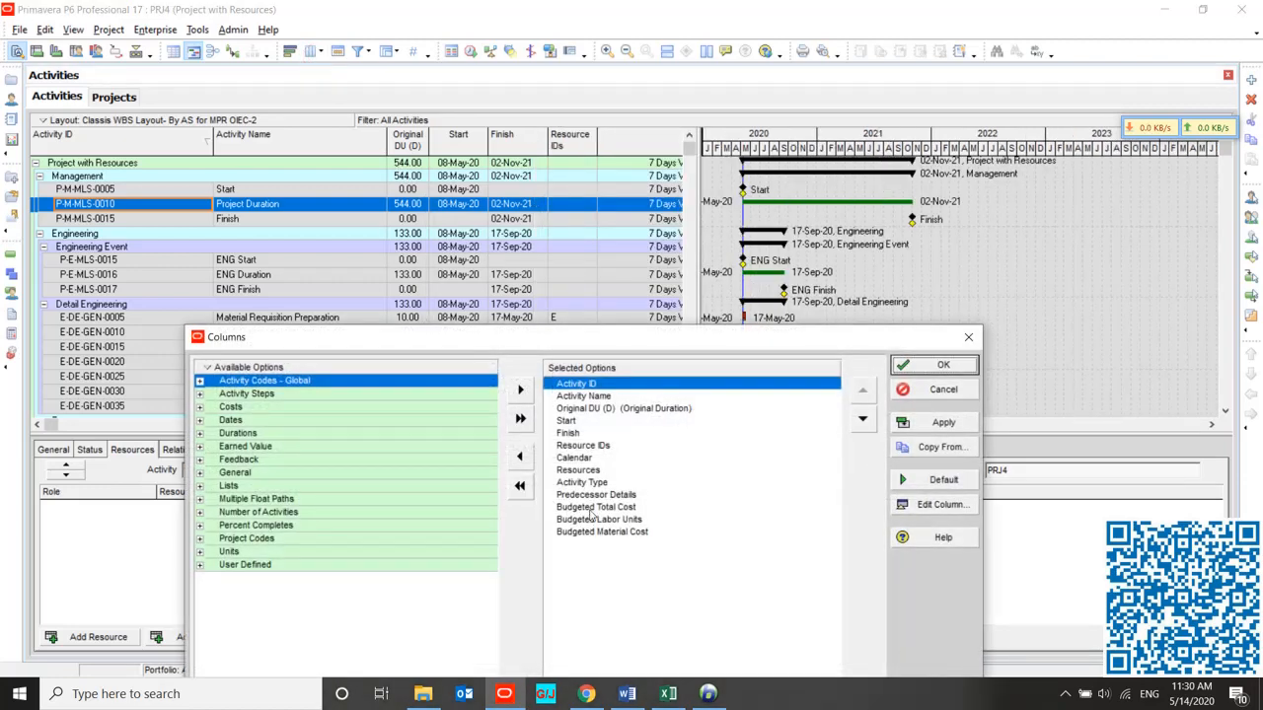
double_click(245, 420)
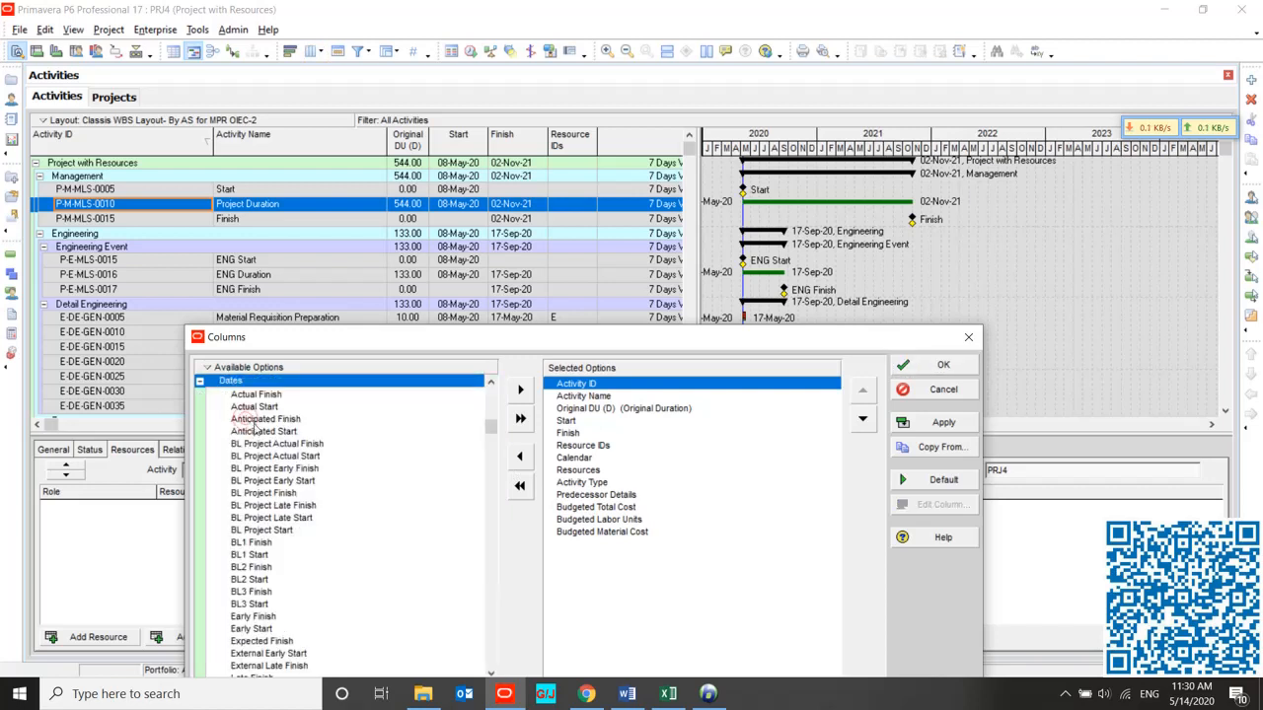
left_click(264, 493)
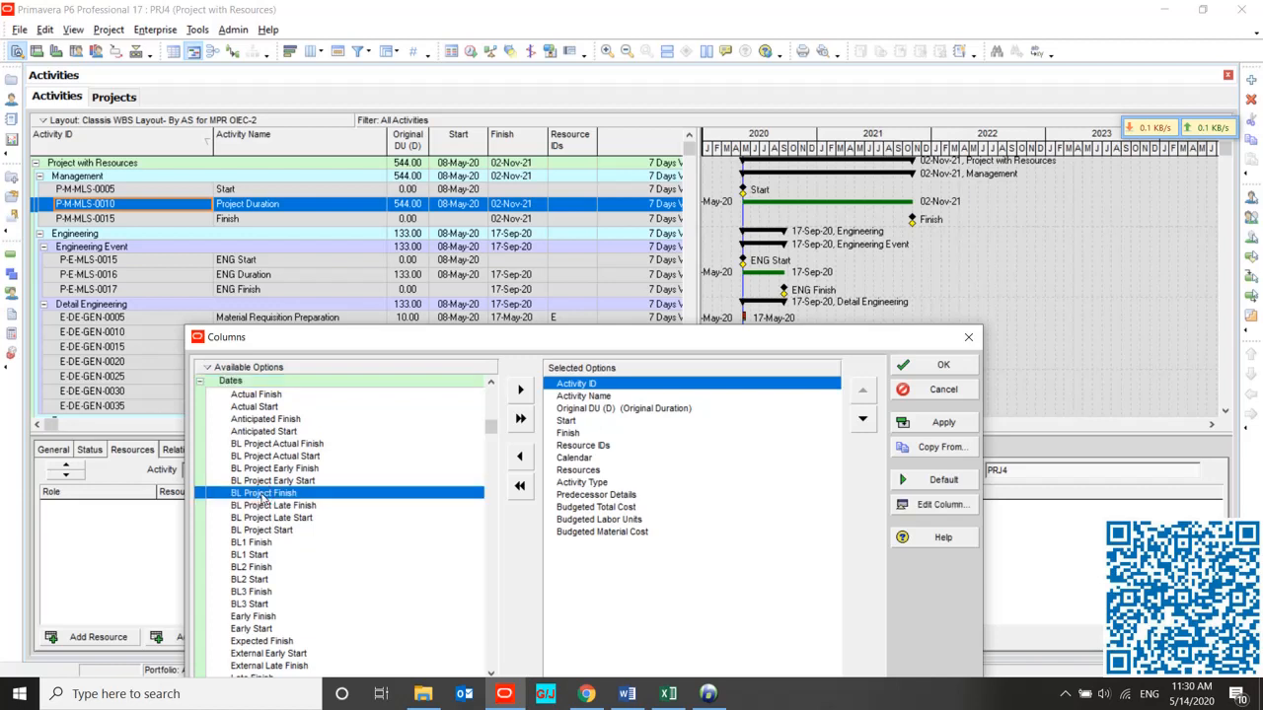
double_click(264, 493)
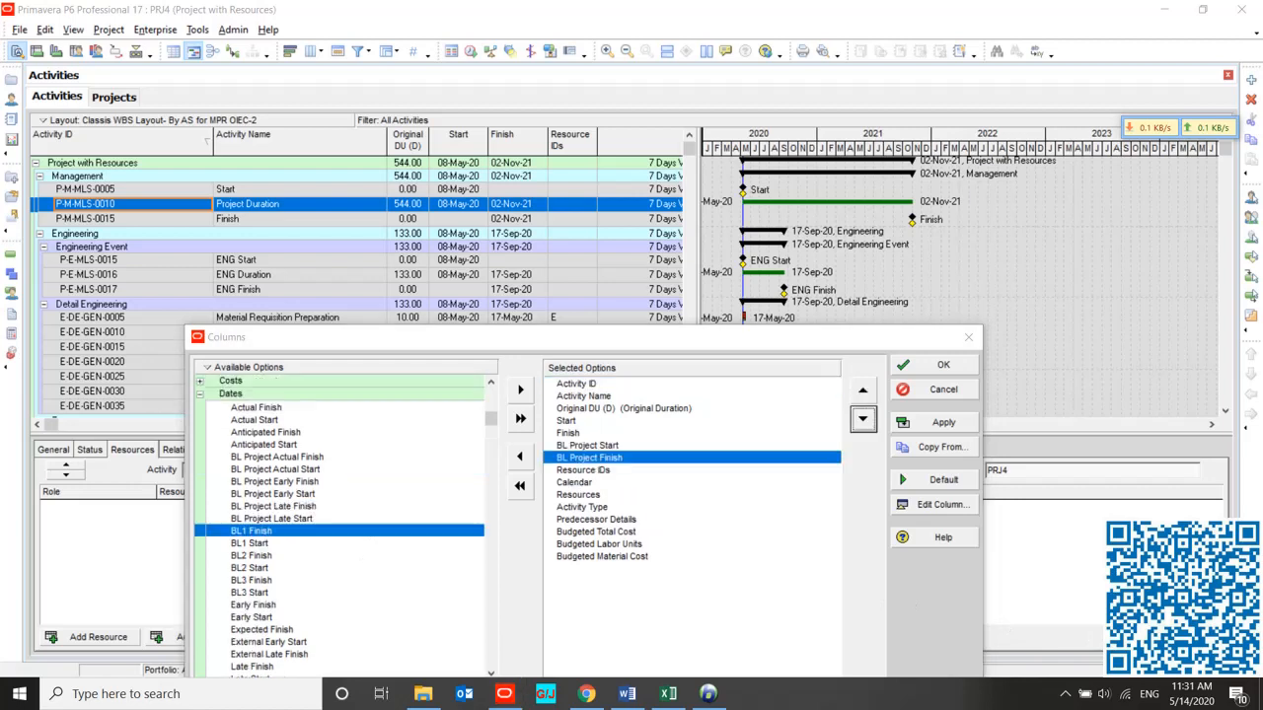
left_click(592, 446)
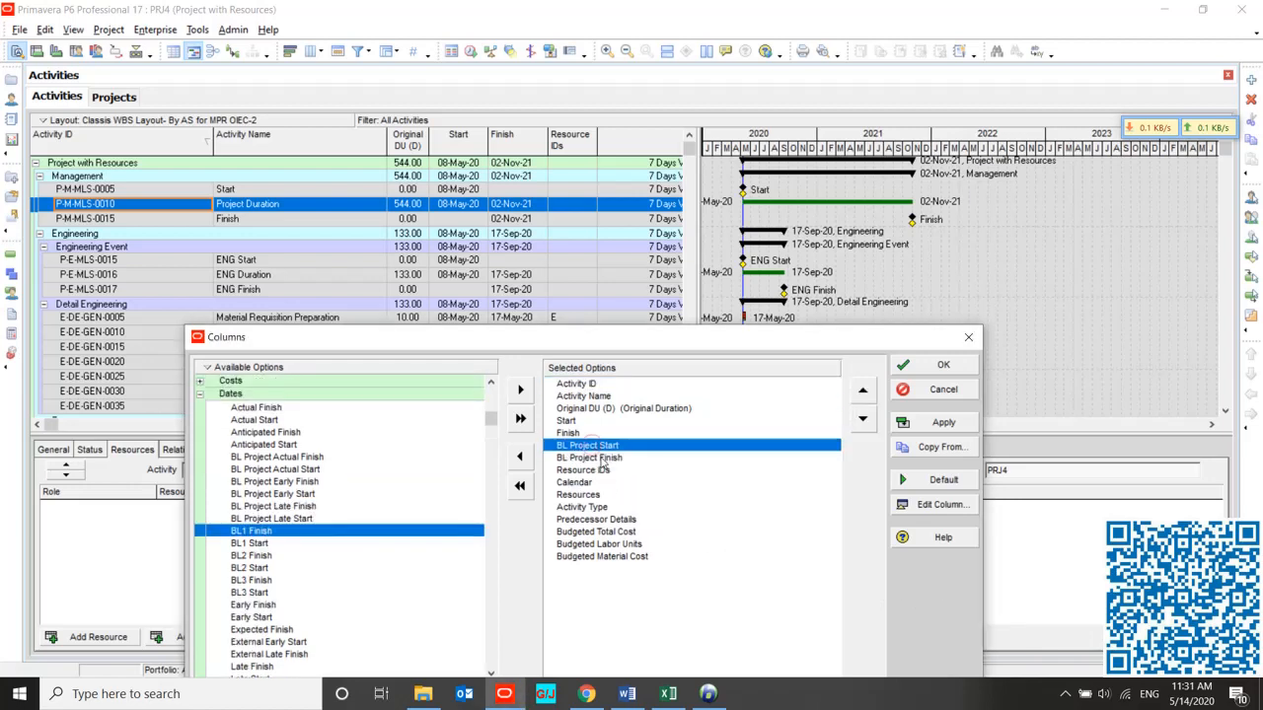
left_click(594, 459)
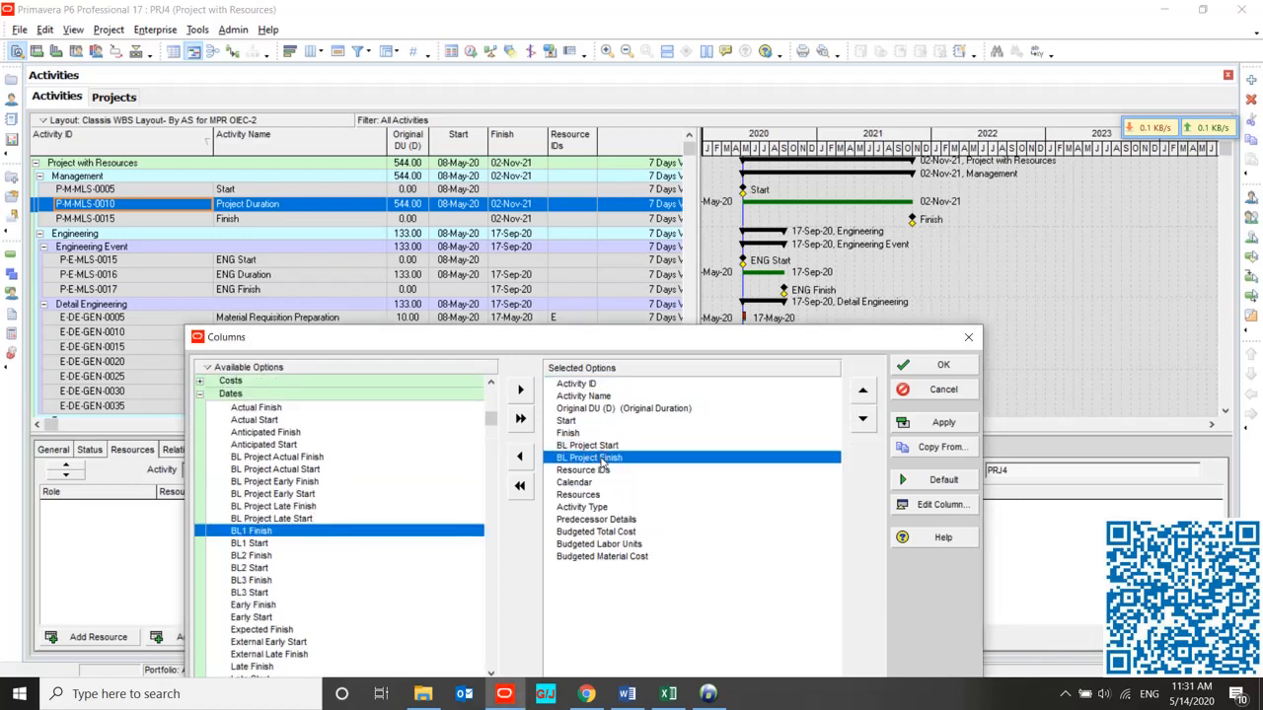
left_click(933, 422)
left_click(913, 368)
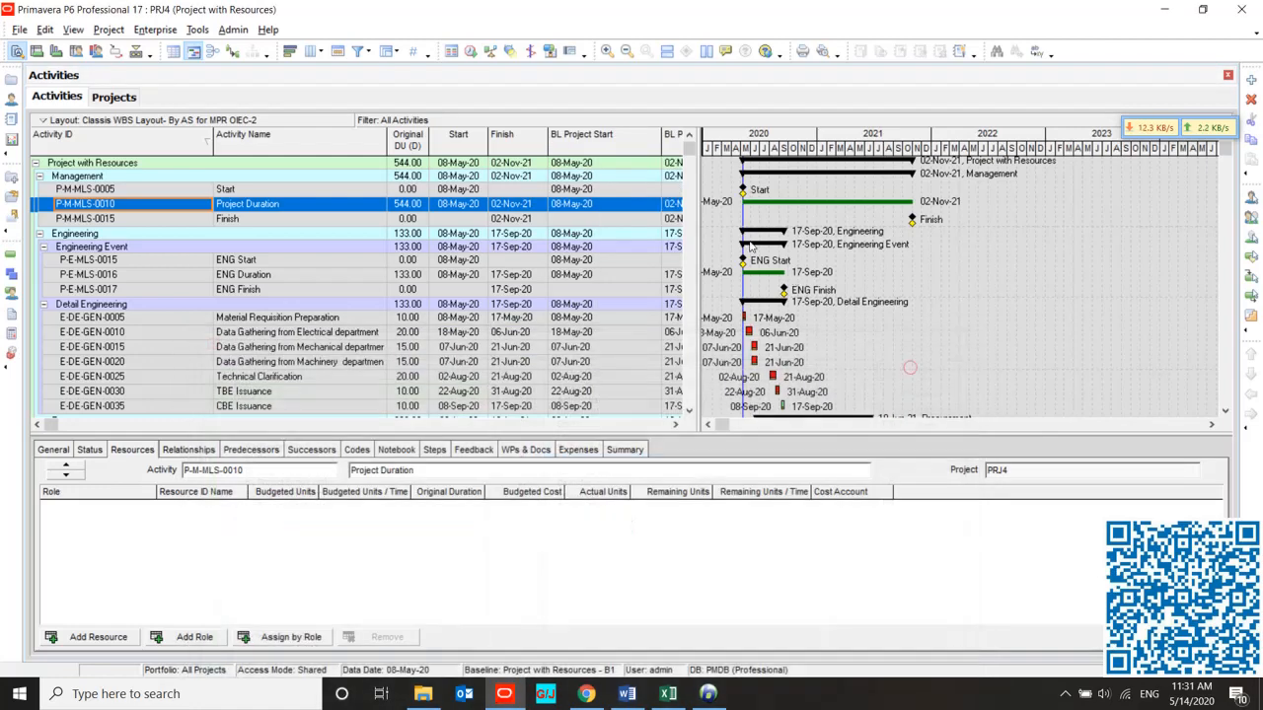
Narrow the BL Project Start and BL Project Finish columns so both fit beside the Gantt chart.
left_click_drag(660, 143, 608, 143)
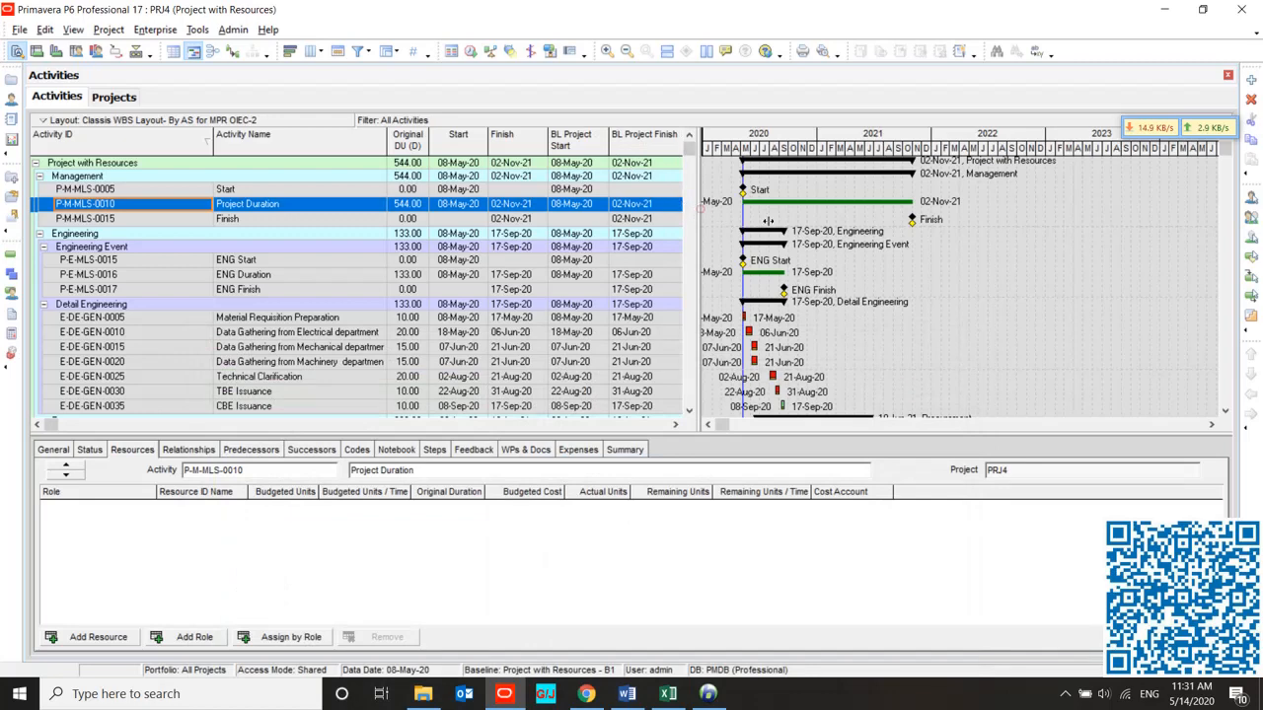
left_click_drag(768, 220, 818, 229)
left_click_drag(723, 148, 667, 143)
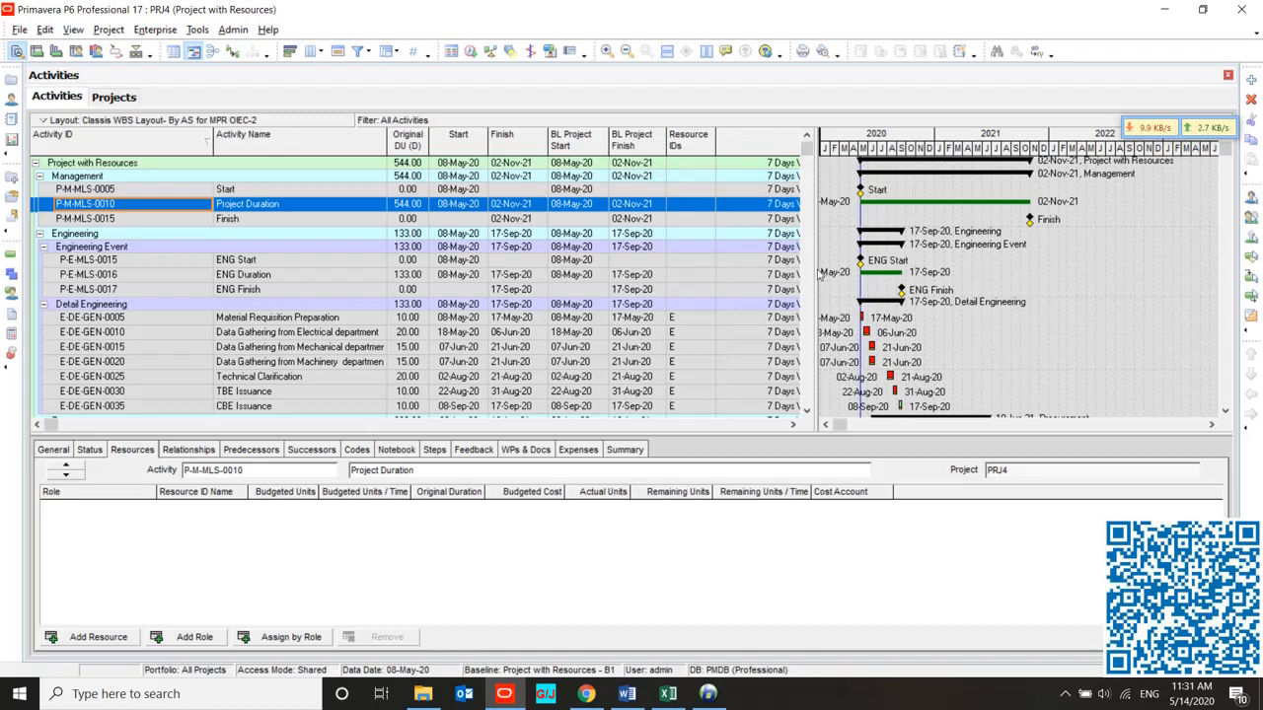
left_click_drag(822, 275, 697, 251)
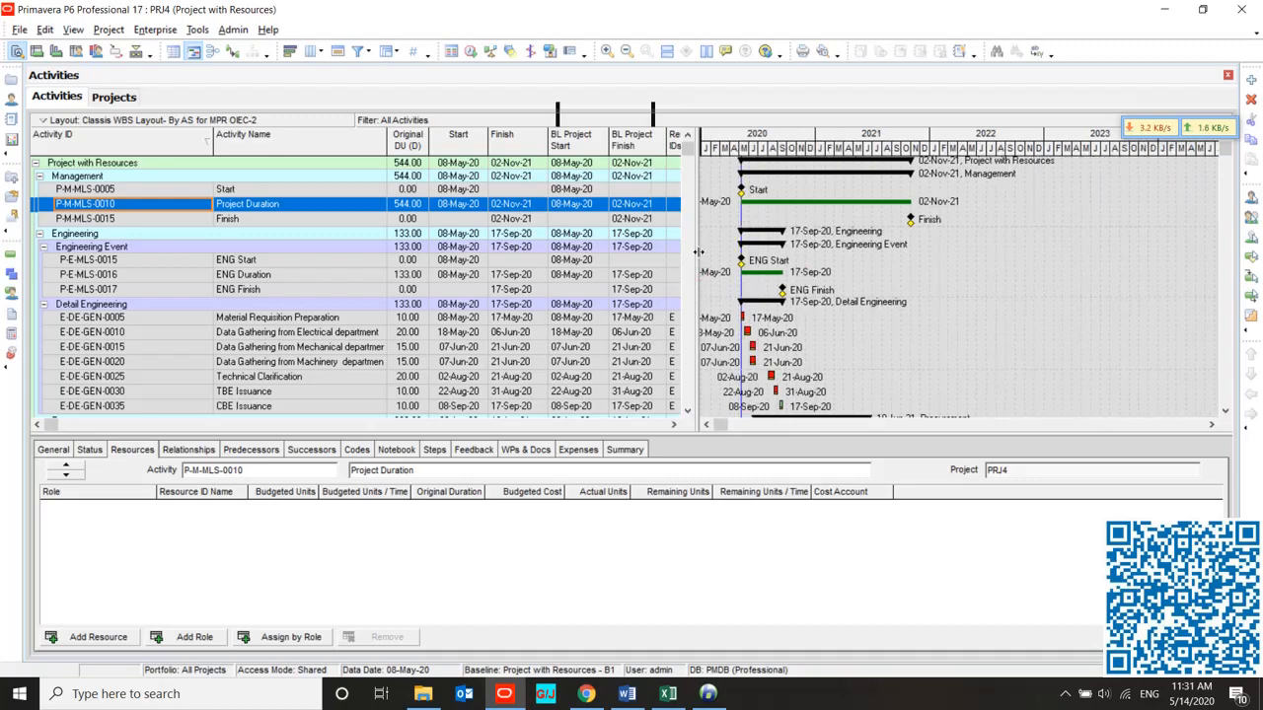
Reschedule PRJ4 with the current data date set to 01-Jun-20.
left_click(470, 52)
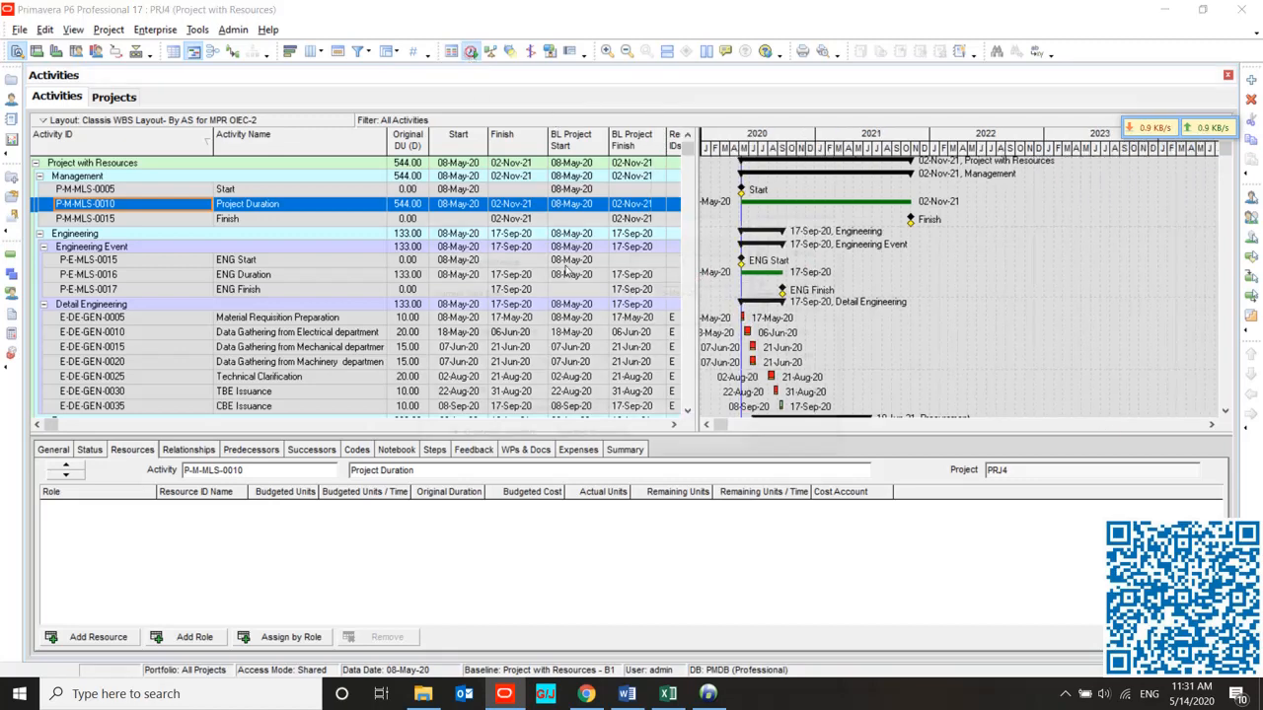
left_click(736, 296)
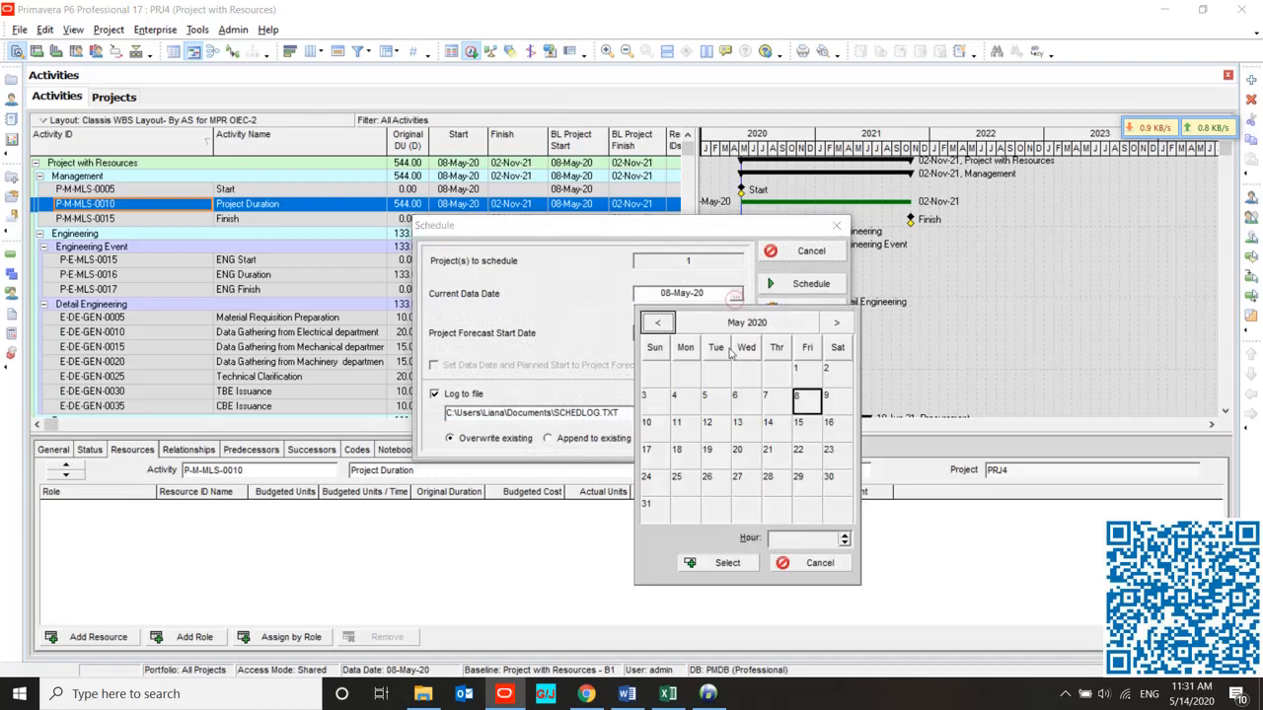
left_click(836, 322)
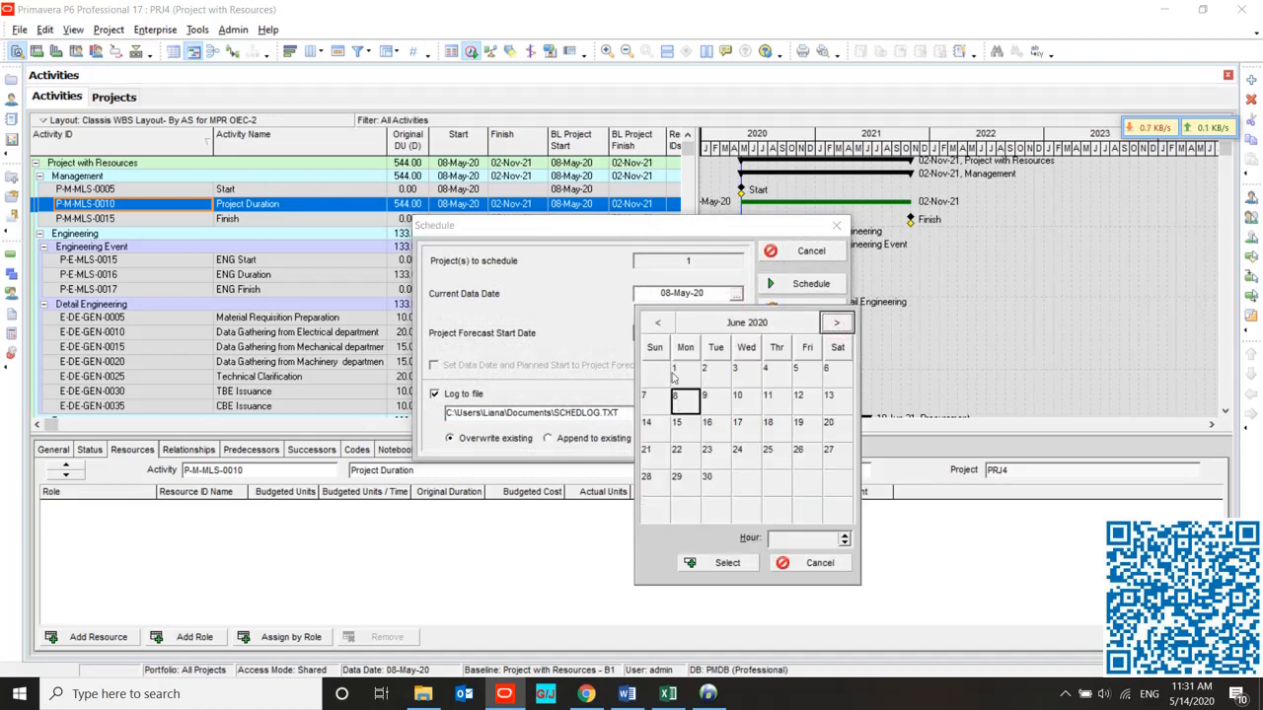
left_click(676, 369)
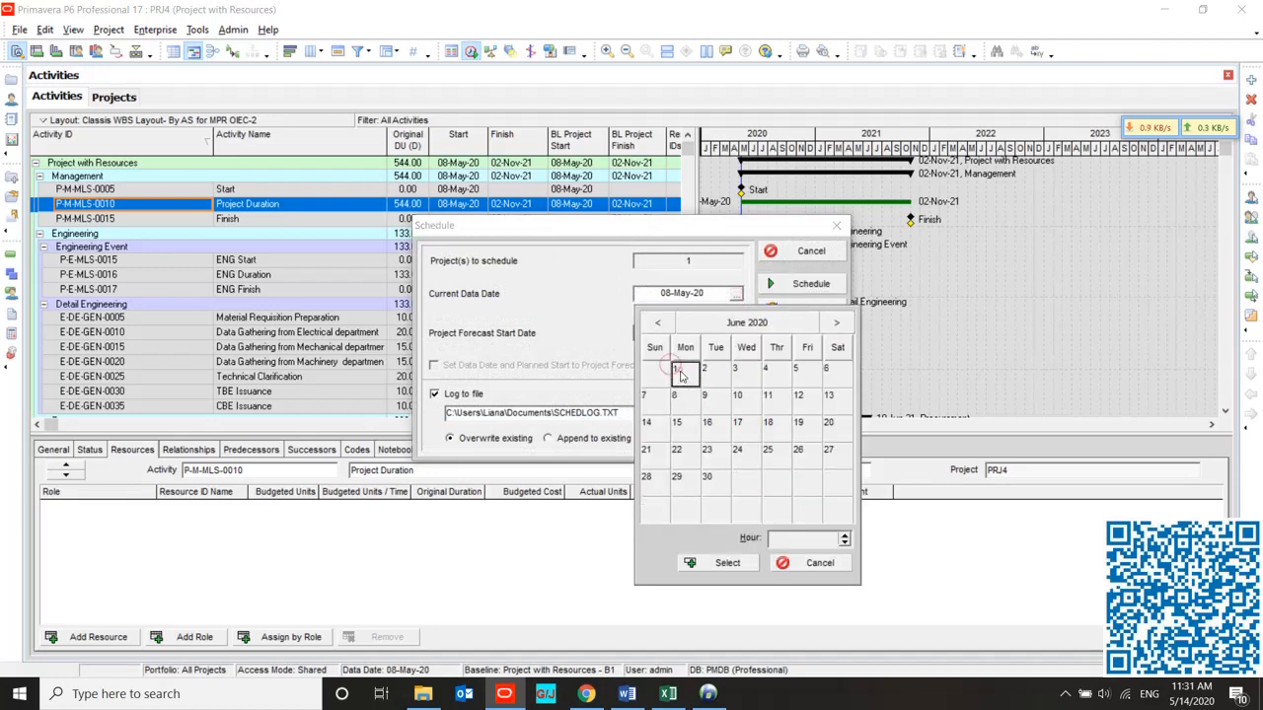
left_click(714, 564)
left_click(807, 285)
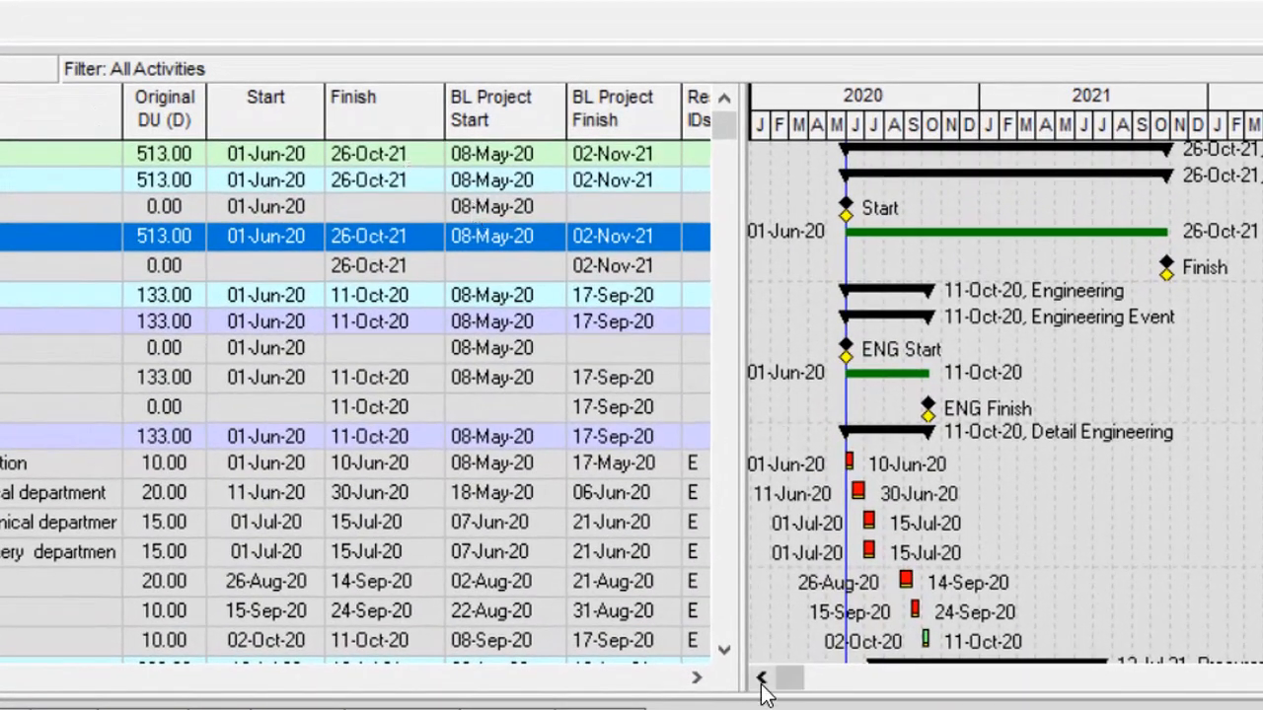
Check the display, filter and style settings of the Primary Baseline bar in the Gantt chart.
left_click(760, 679)
left_click(761, 679)
left_click(59, 407)
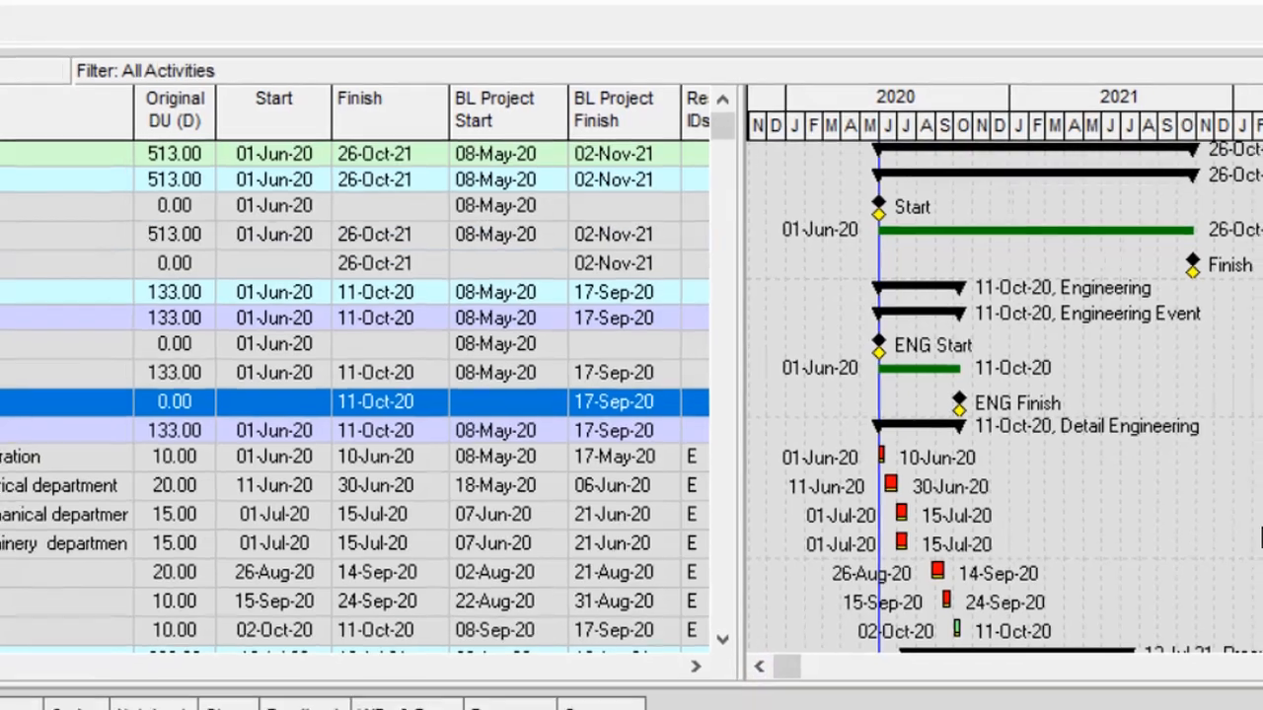
double_click(1030, 602)
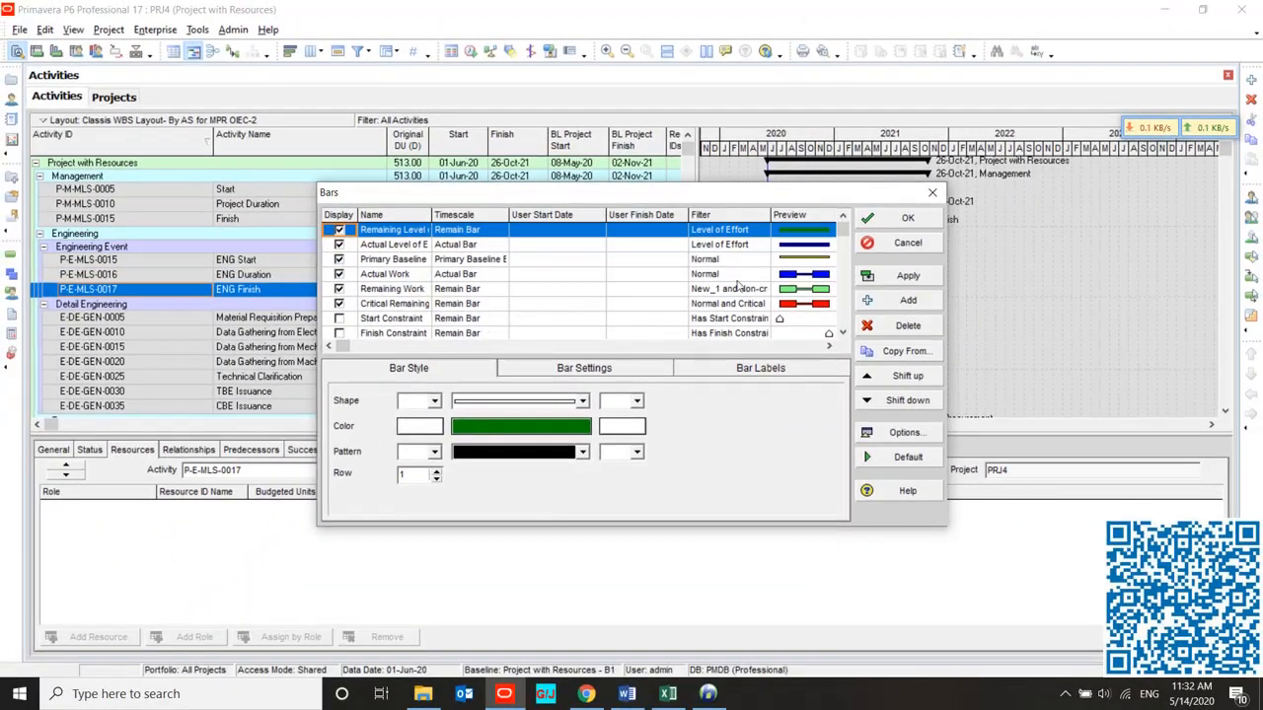
left_click_drag(733, 201, 501, 177)
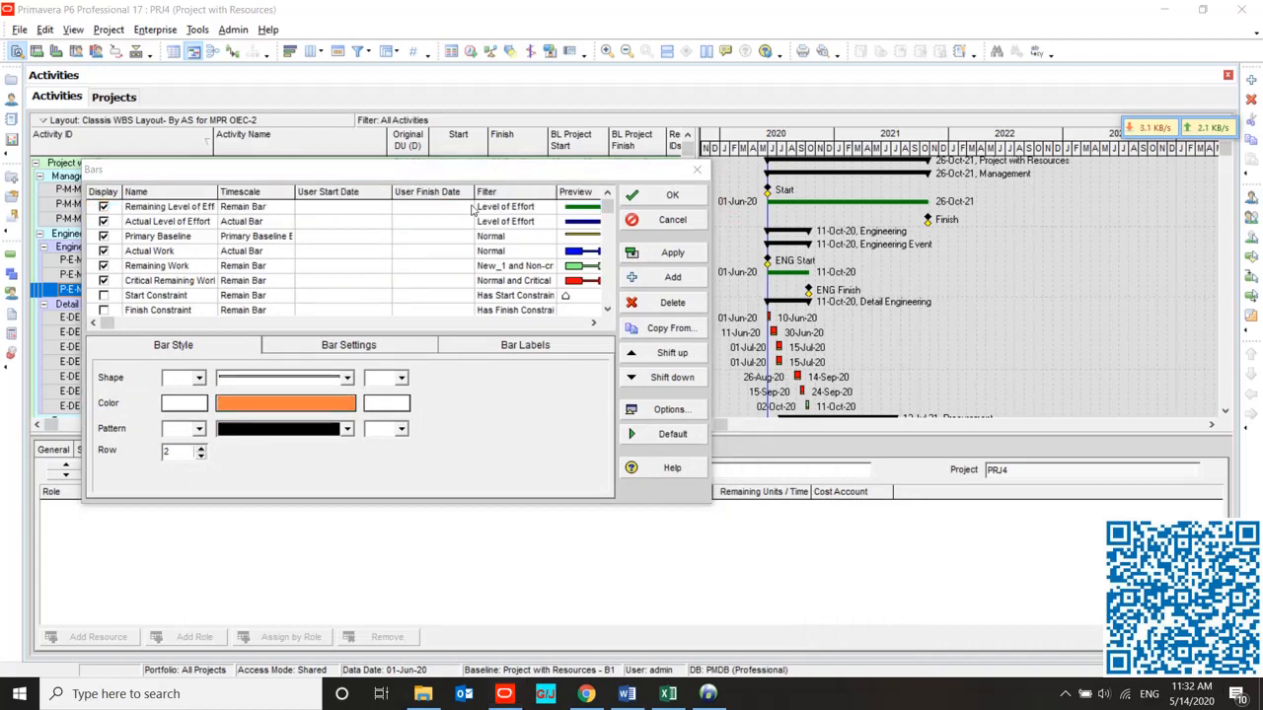
left_click(493, 239)
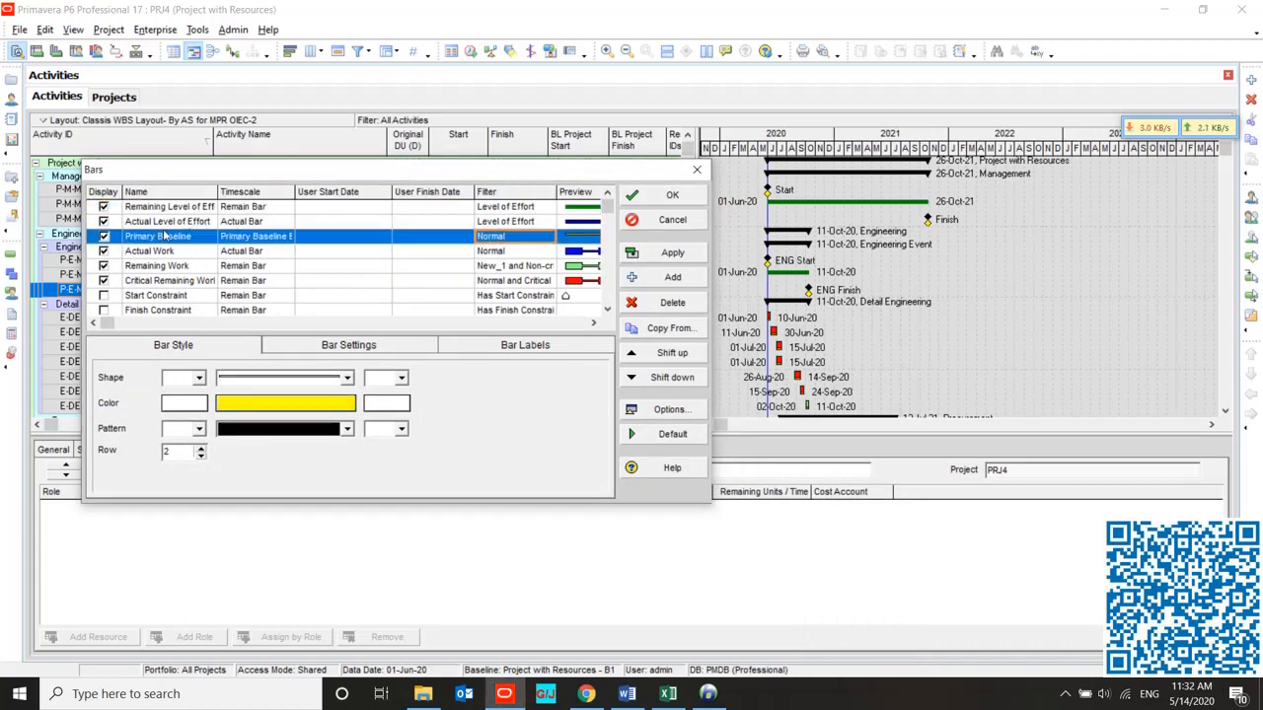
left_click(671, 194)
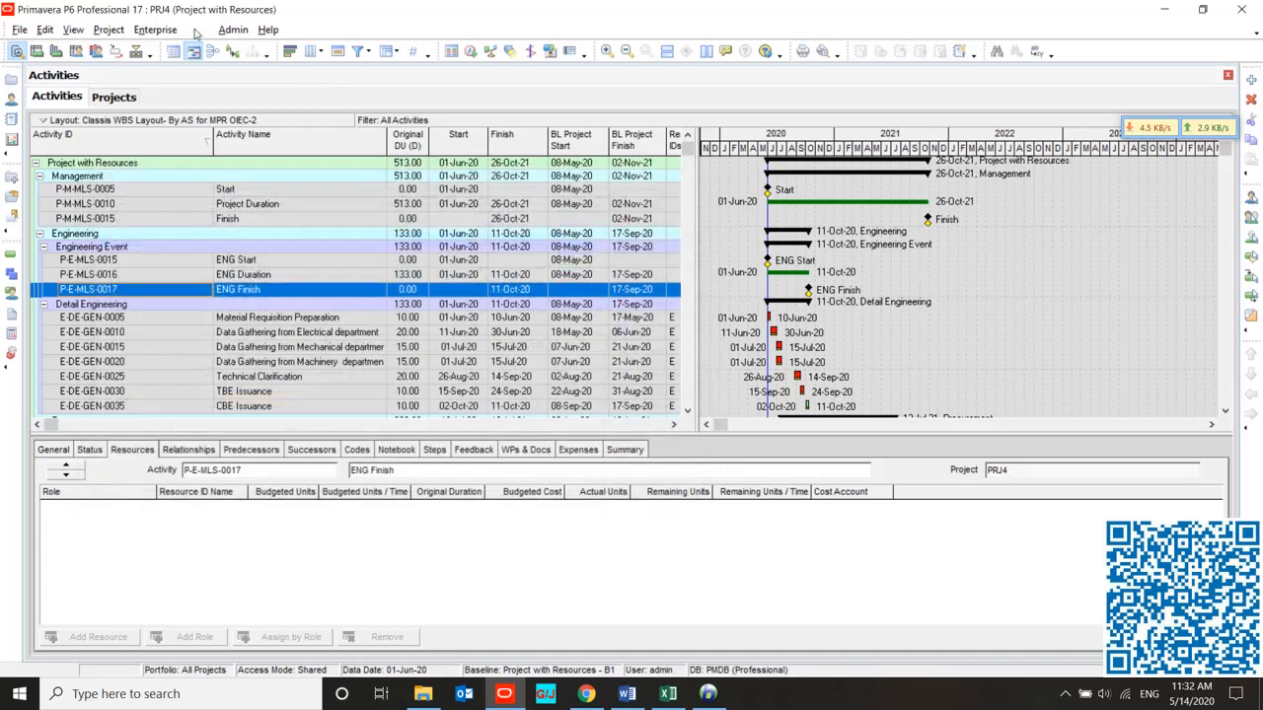
Assign Project with Resources - B1 as the primary user baseline and compare baseline bars with current bars across all activities.
left_click(108, 30)
left_click(135, 54)
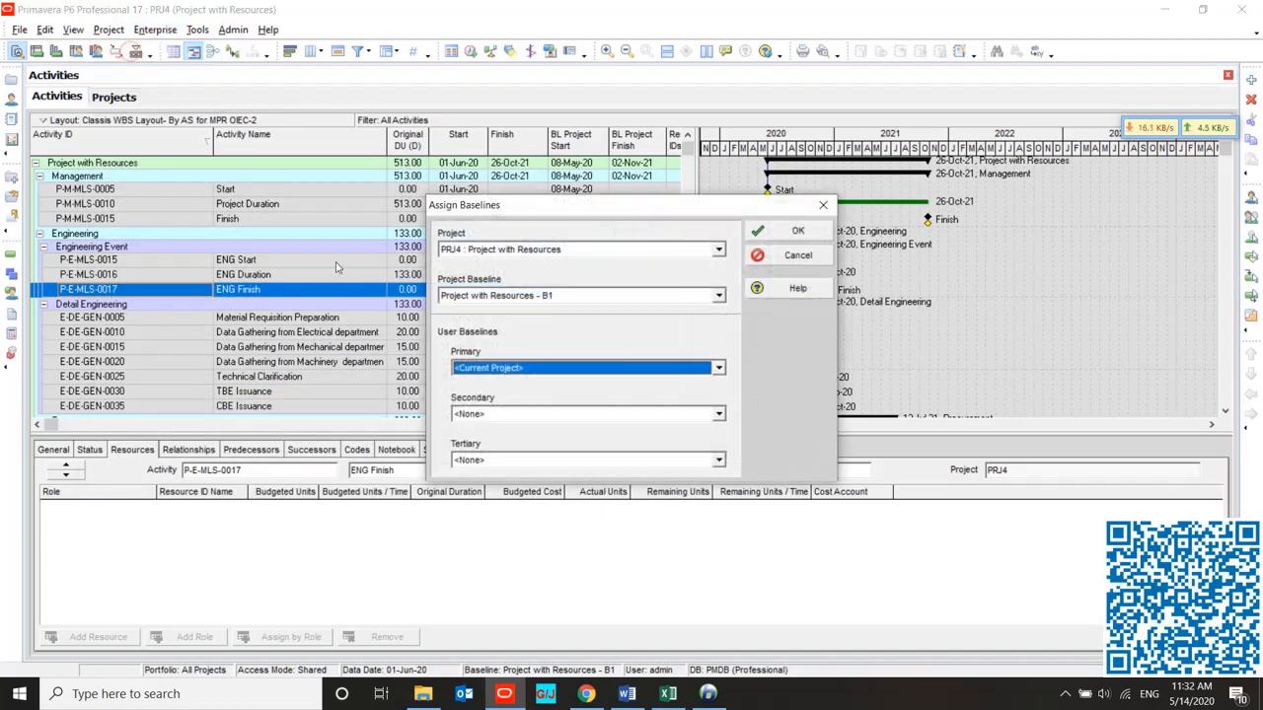
left_click(523, 367)
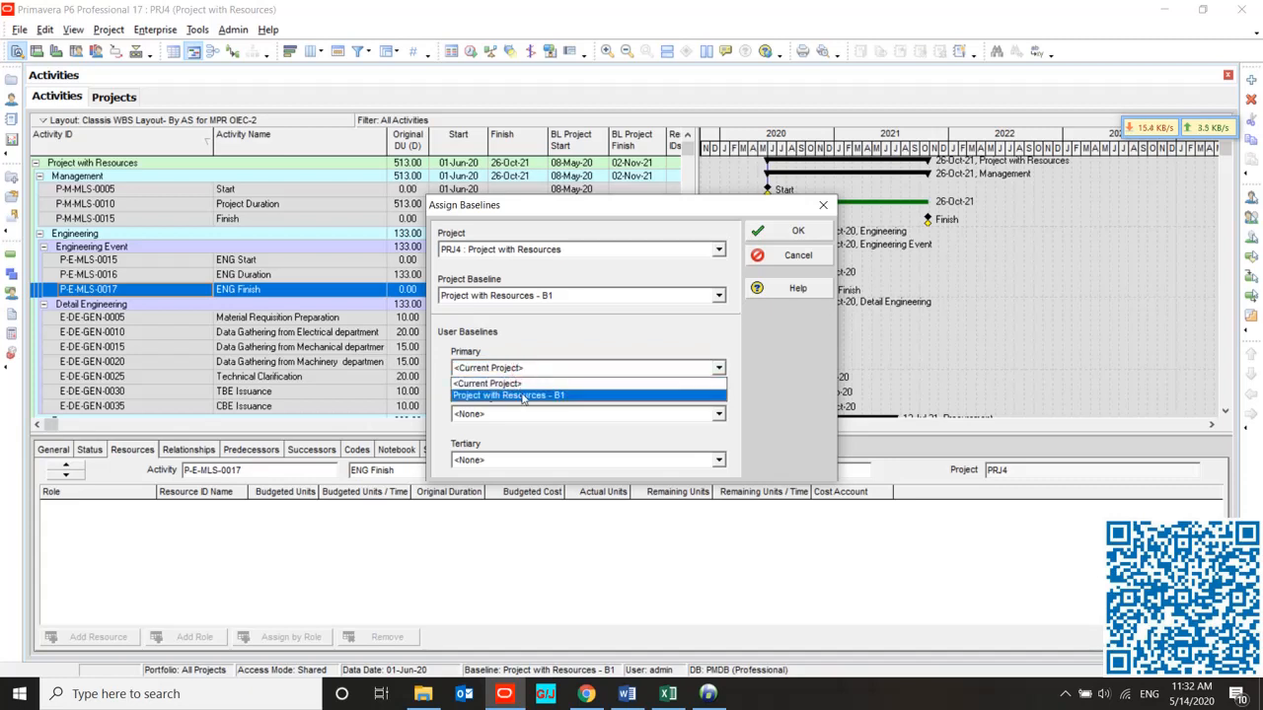
left_click(523, 396)
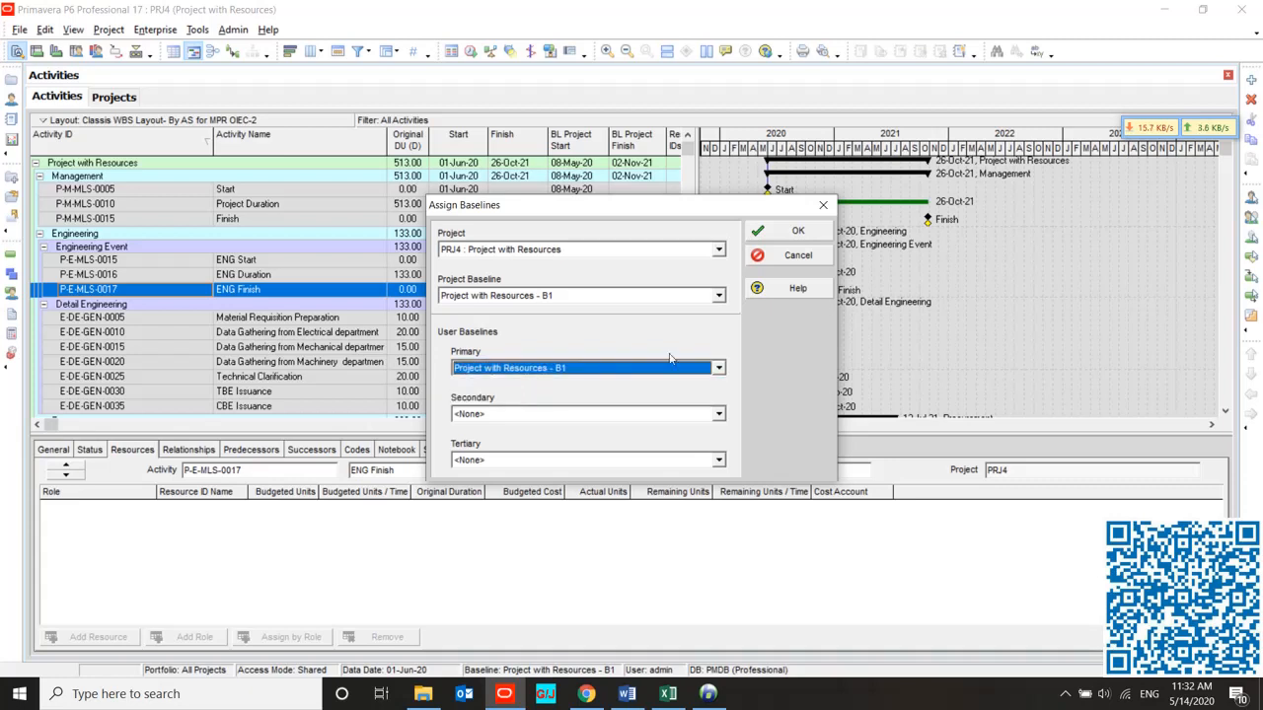
left_click(779, 232)
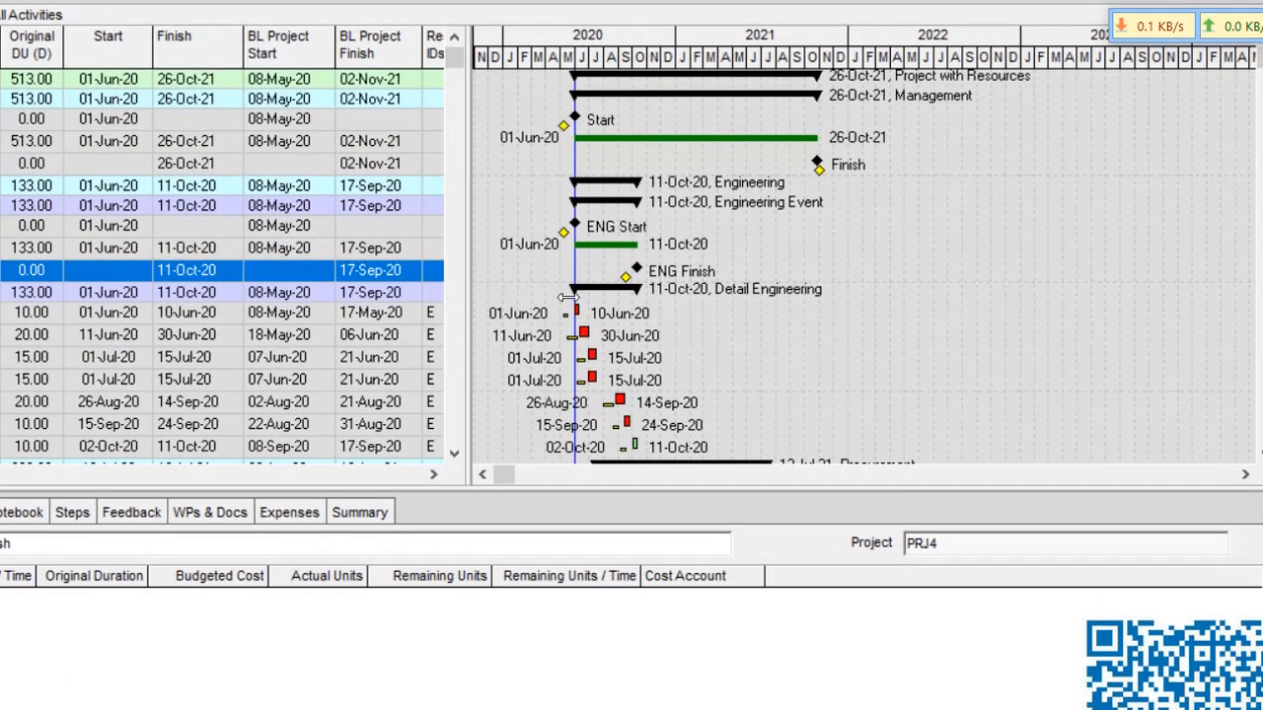
scroll(570, 356, "down", 5)
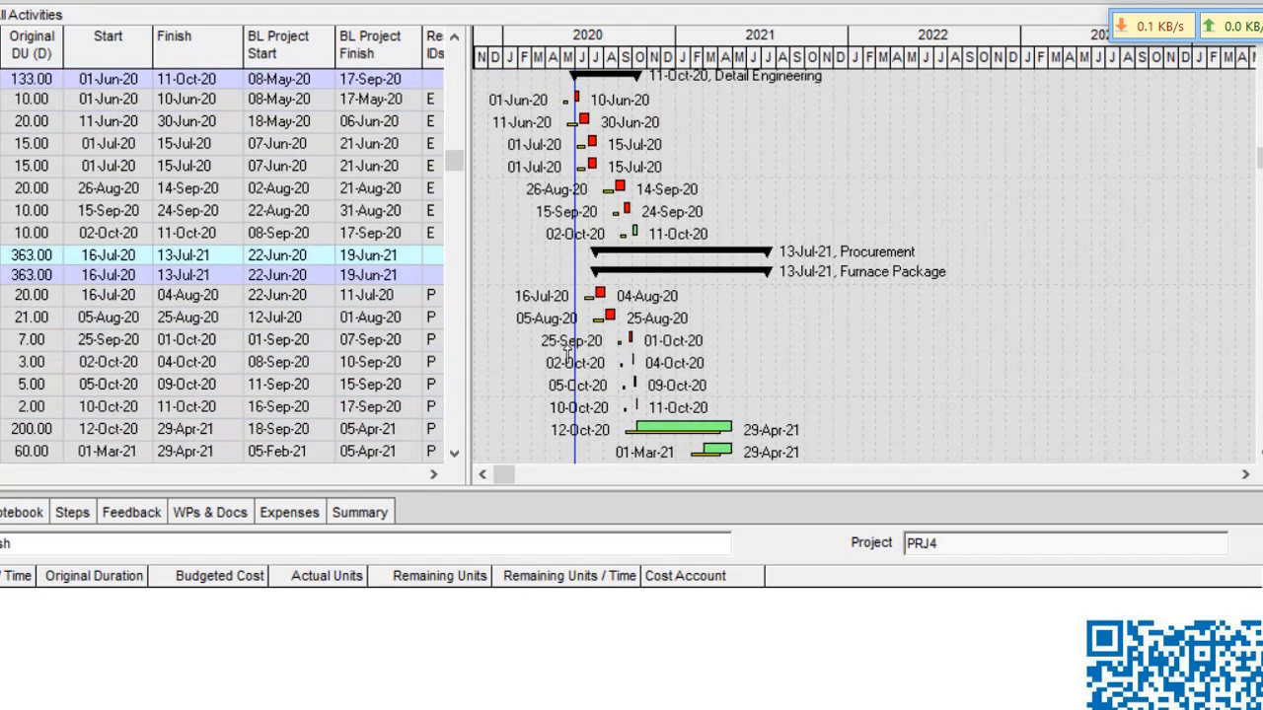
scroll(569, 353, "down", 6)
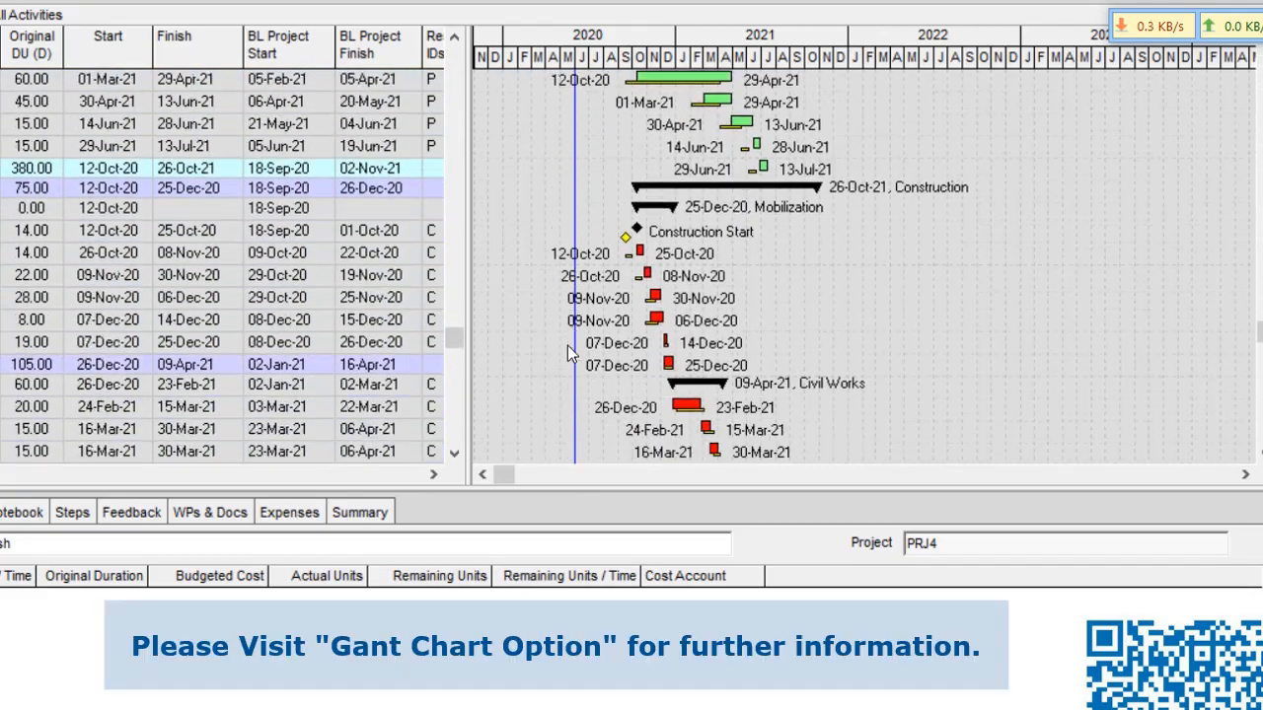
scroll(569, 353, "down", 3)
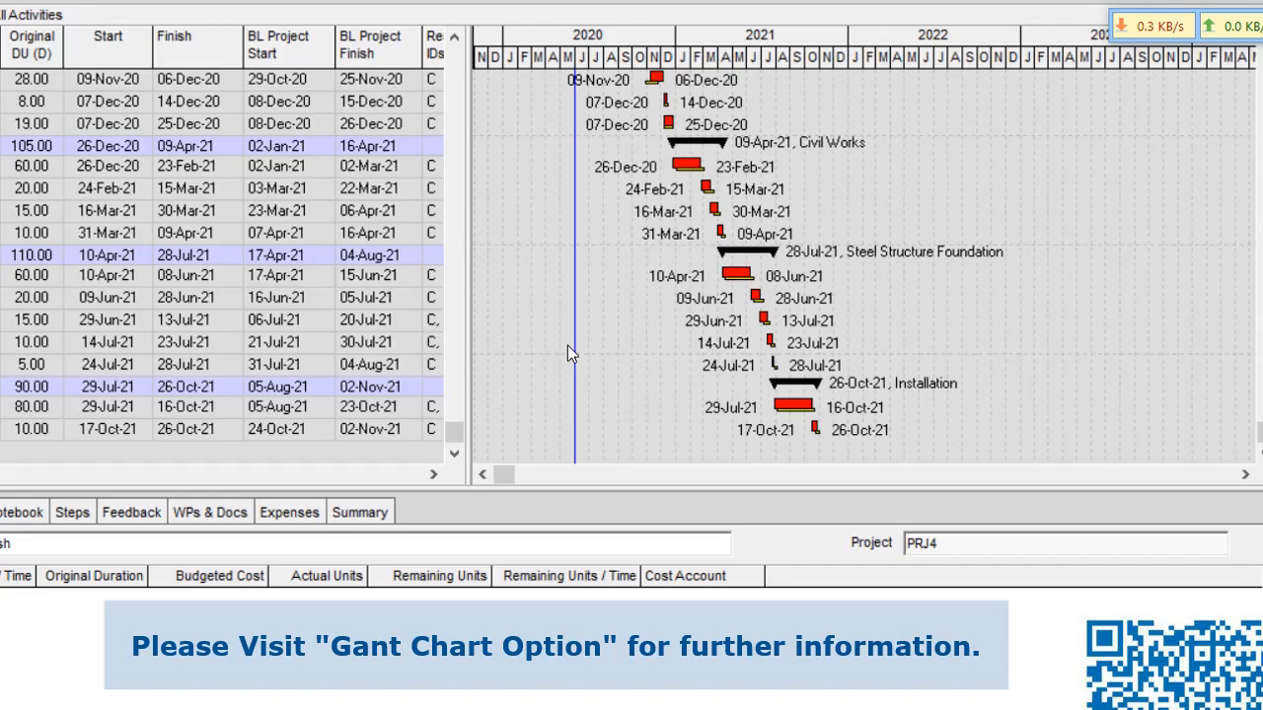
scroll(570, 354, "up", 10)
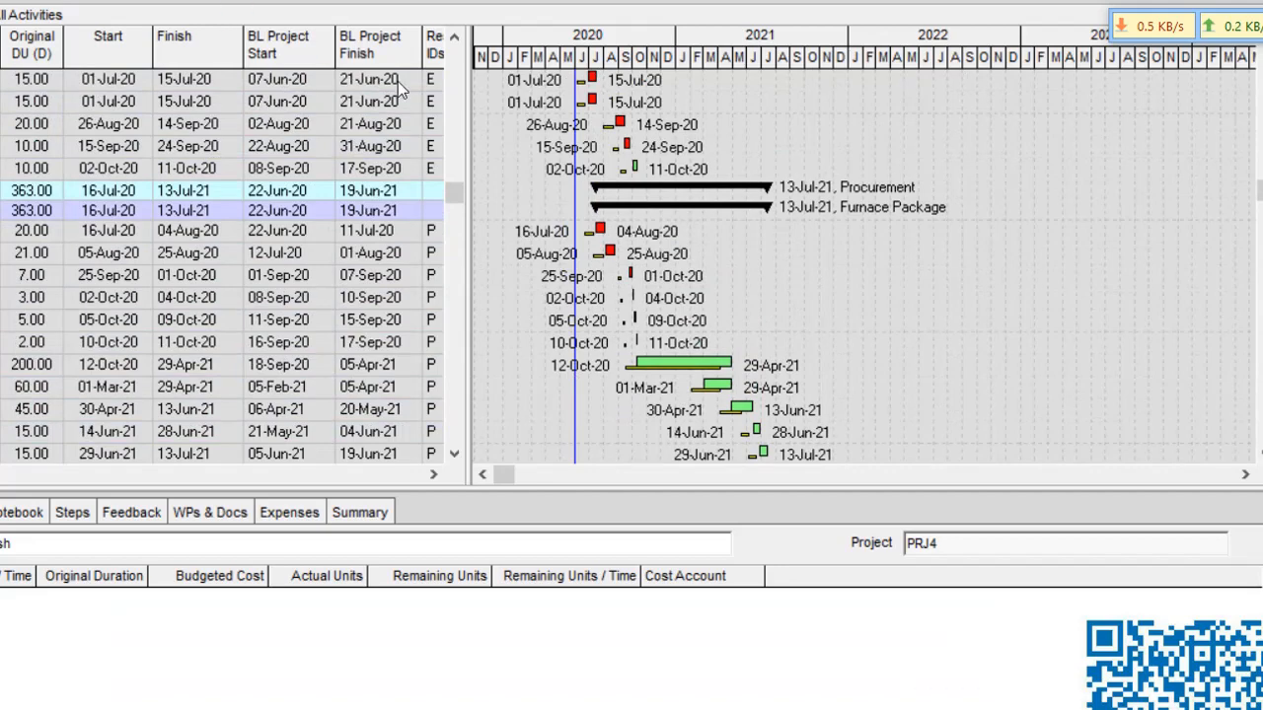
Reschedule PRJ4 with the current data date set to 01-Aug-20 and return to the first activities.
key("F9")
left_click(528, 278)
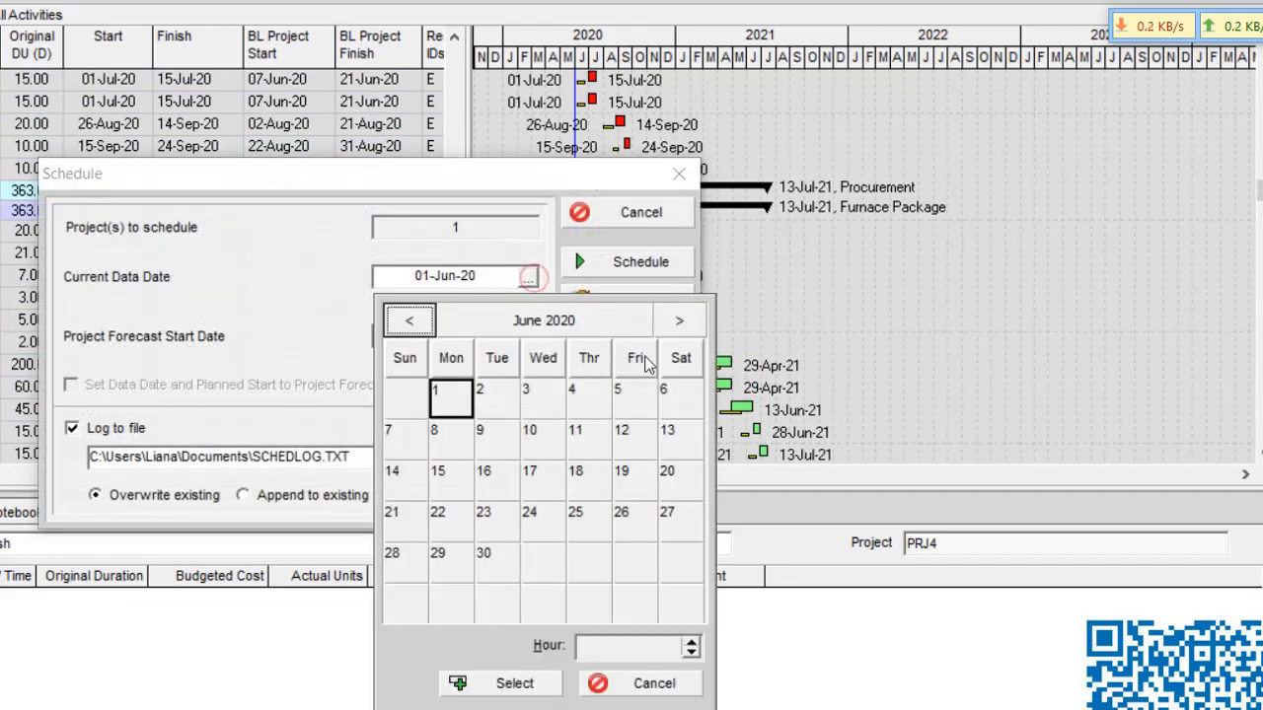
left_click(680, 322)
left_click(680, 322)
left_click(679, 397)
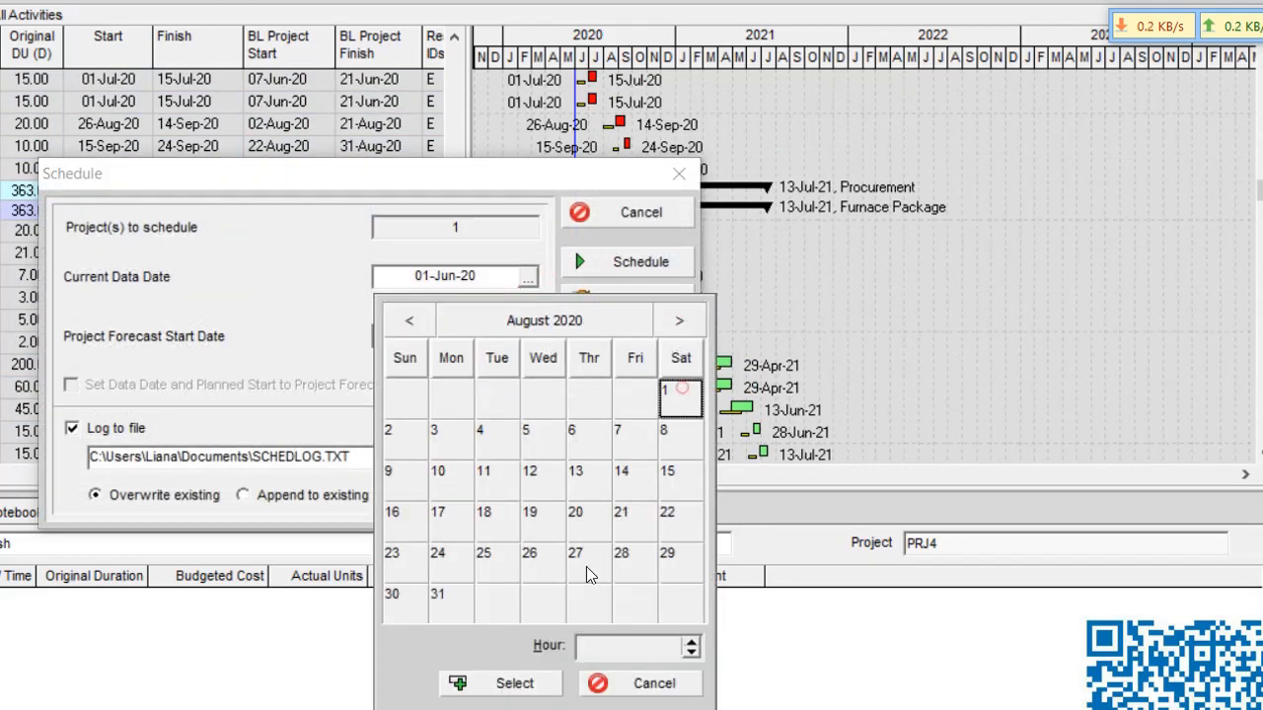
left_click(507, 678)
left_click(600, 260)
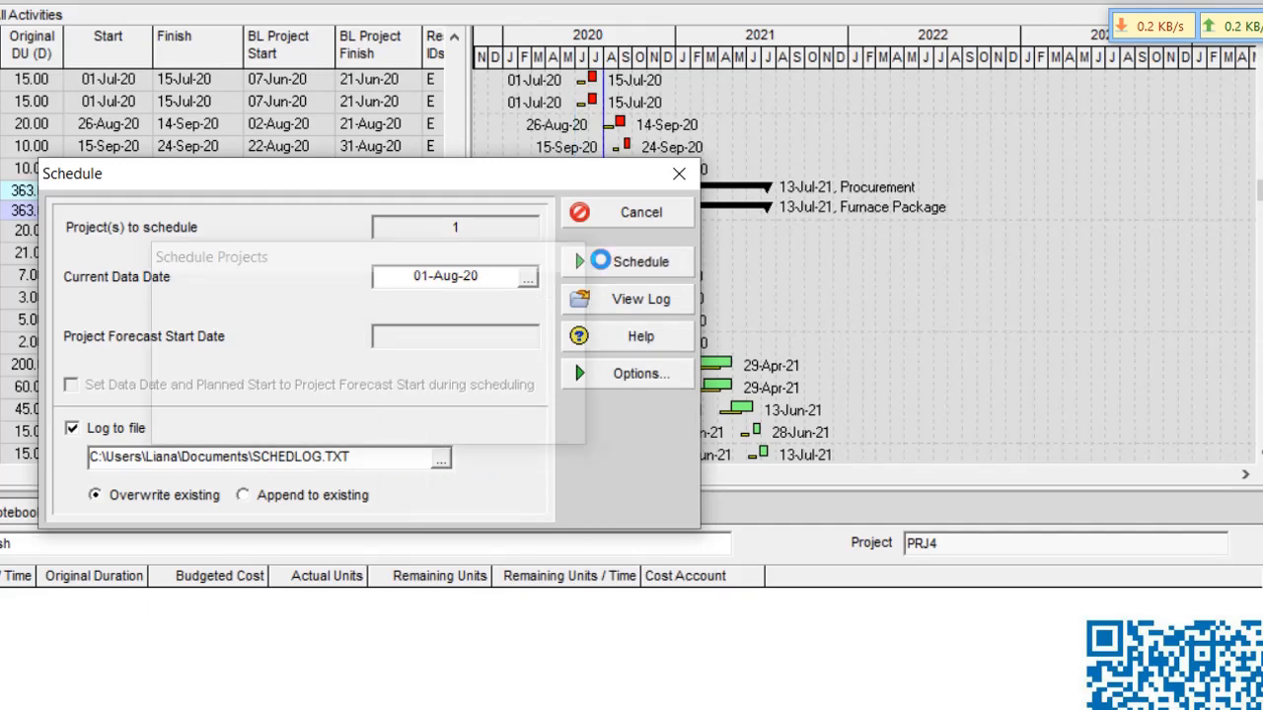
scroll(801, 268, "up", 4)
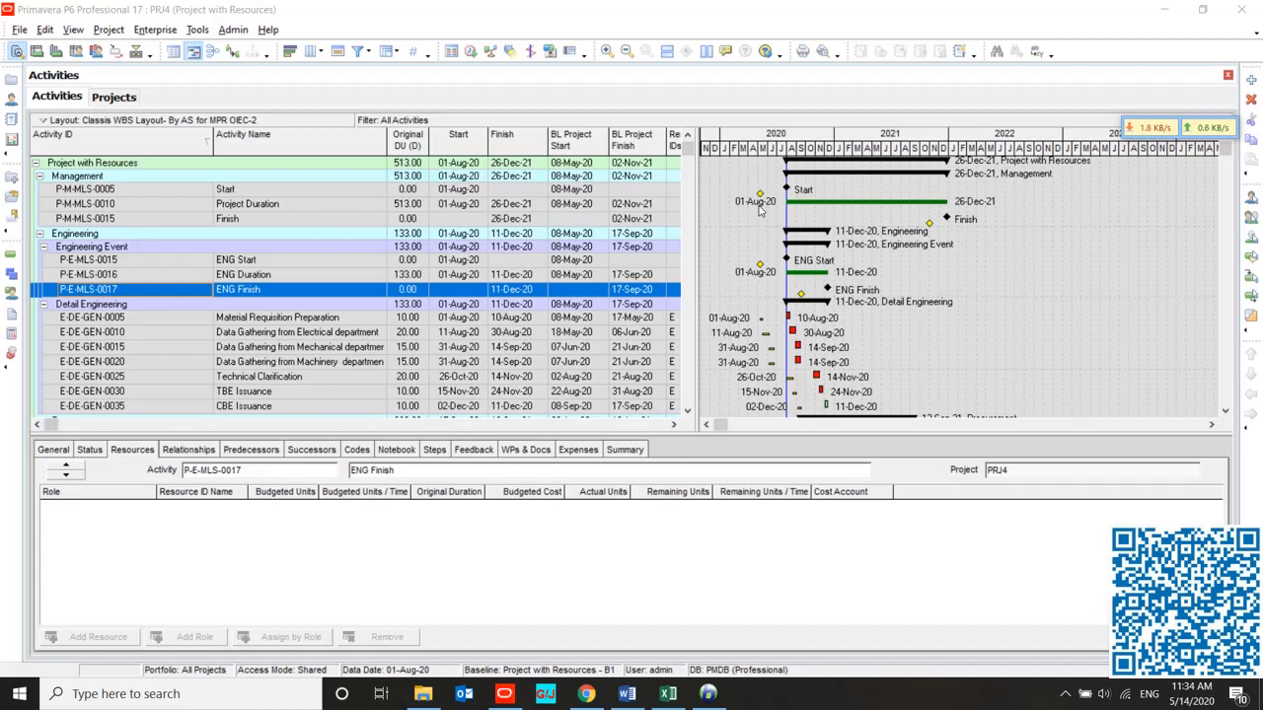
Set both the project baseline and the primary user baseline of PRJ4 to <Current Project>.
left_click(109, 30)
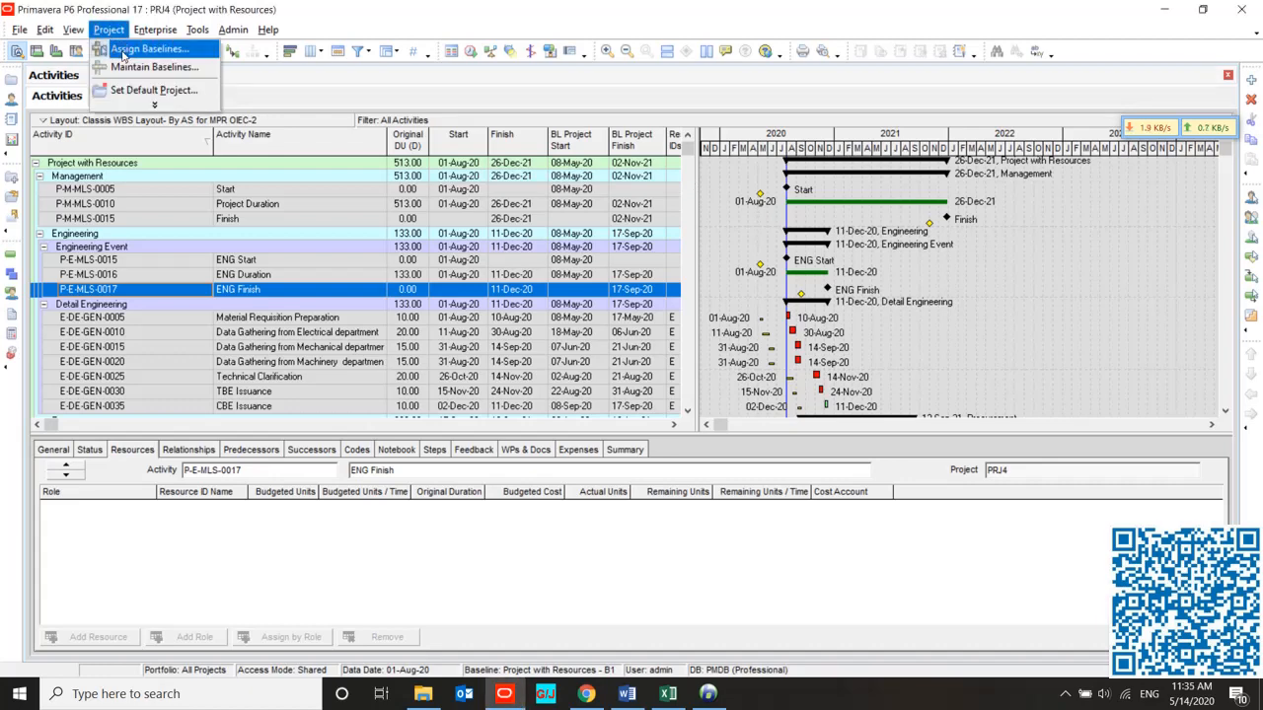
left_click(123, 55)
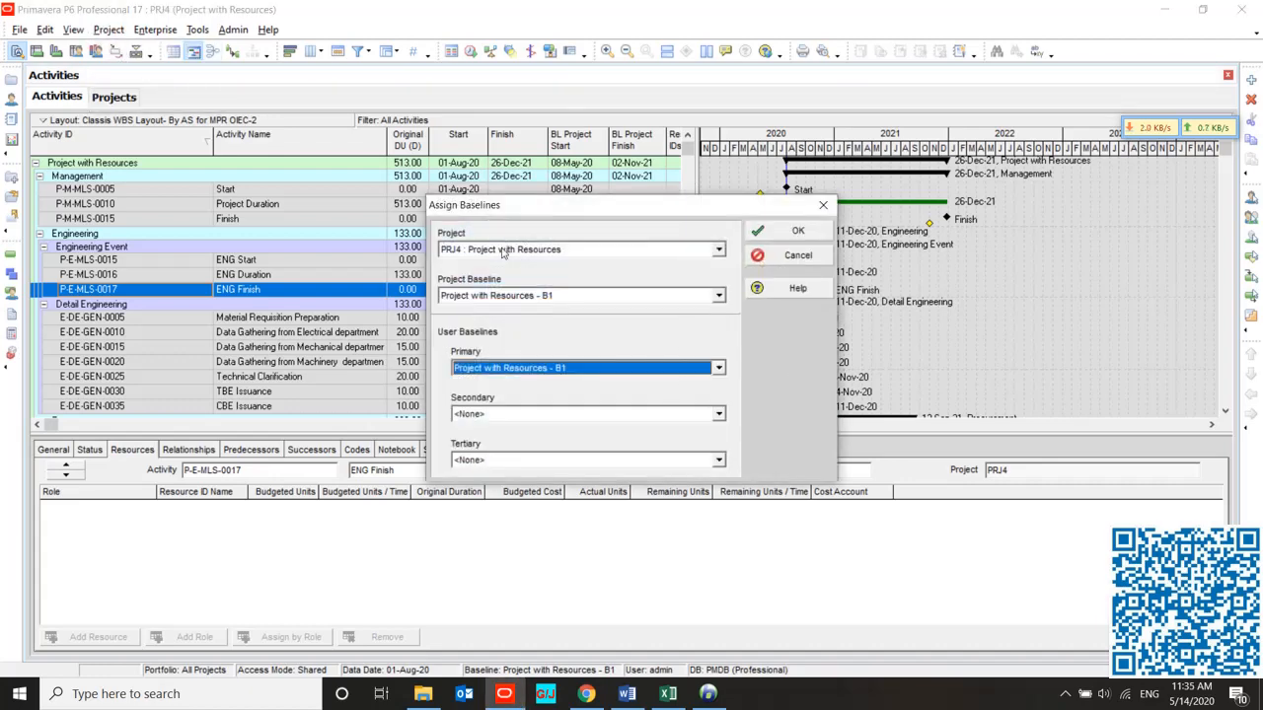
left_click(506, 305)
left_click(503, 313)
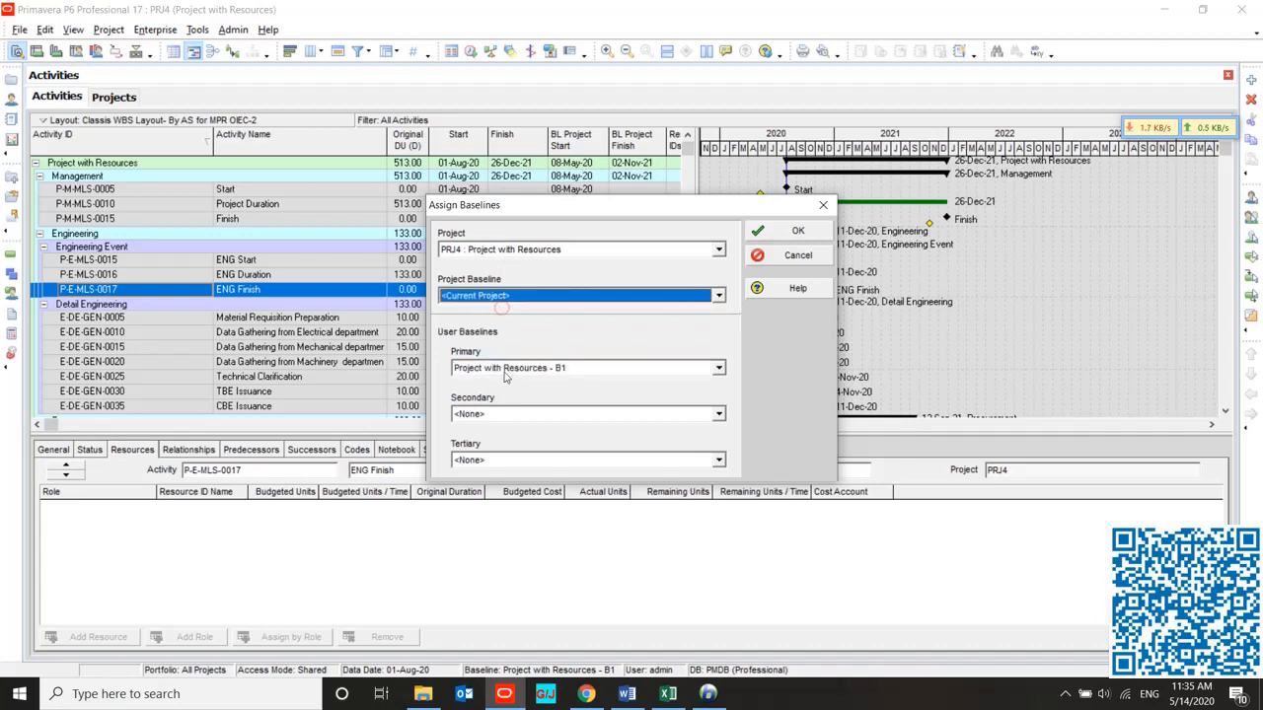
left_click(506, 372)
left_click(493, 383)
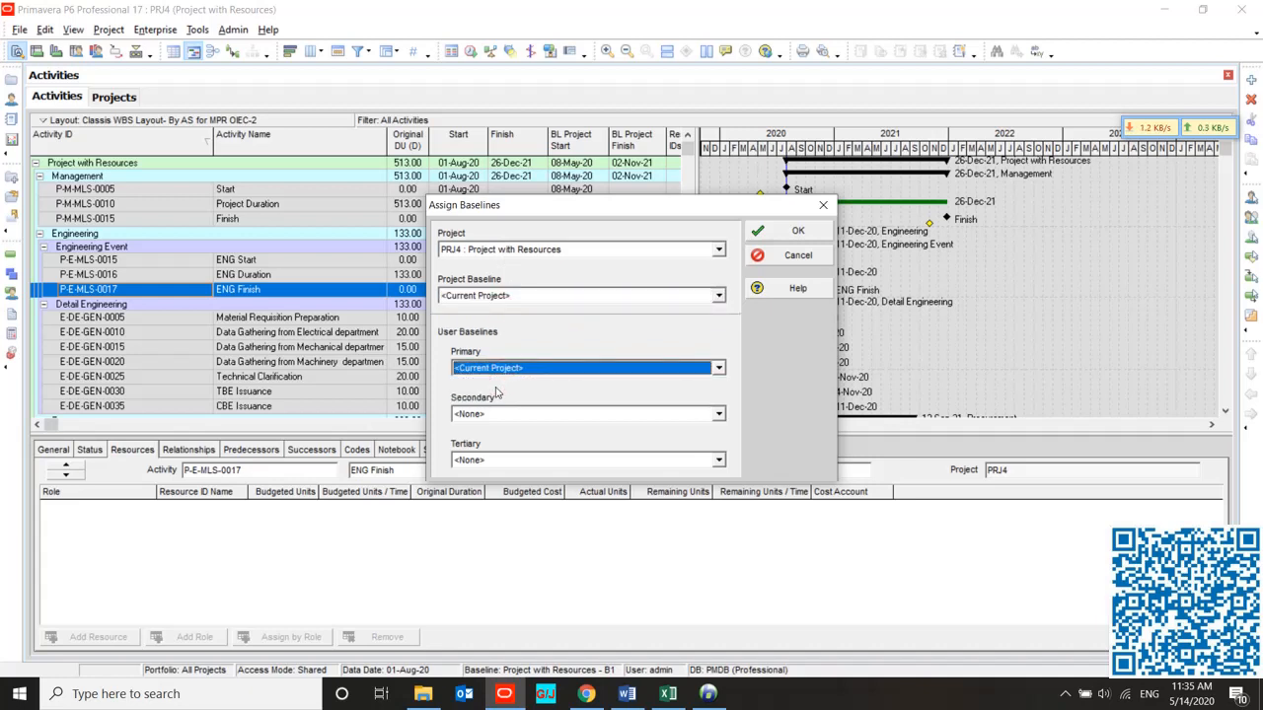
left_click(801, 230)
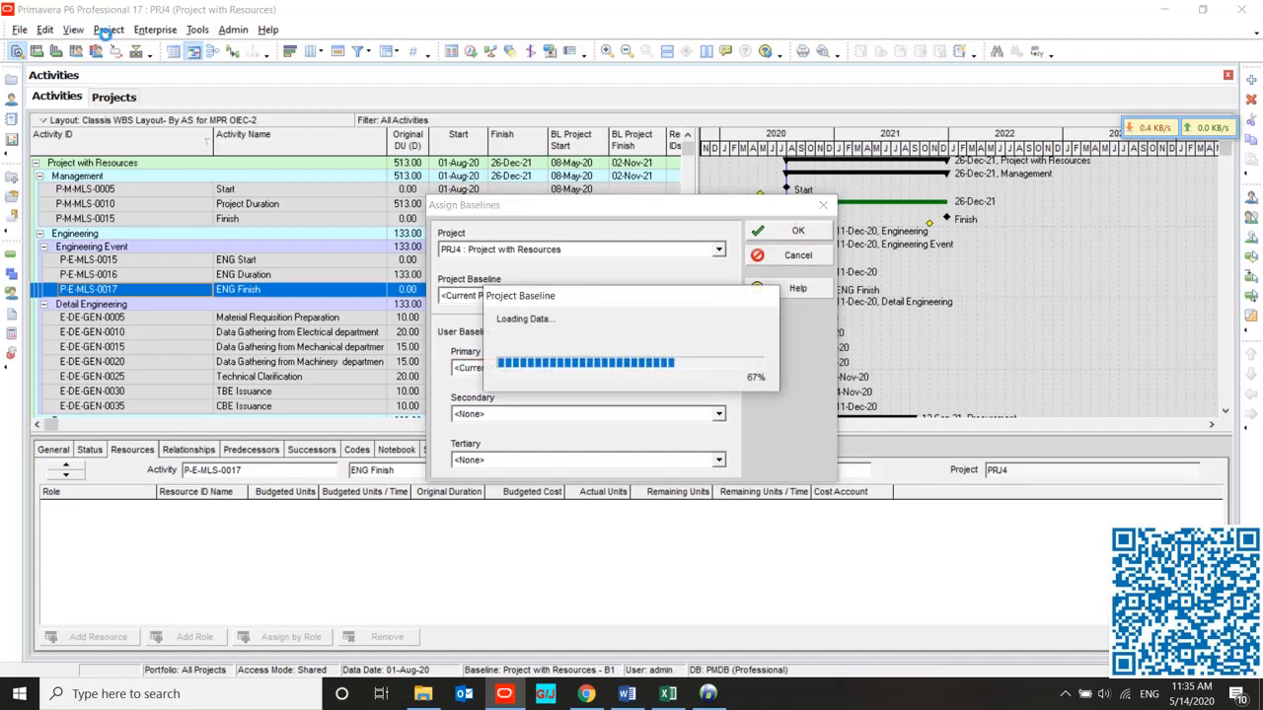
Restore the baseline Project with Resources - B1 of PRJ4 as a separate project.
left_click(107, 31)
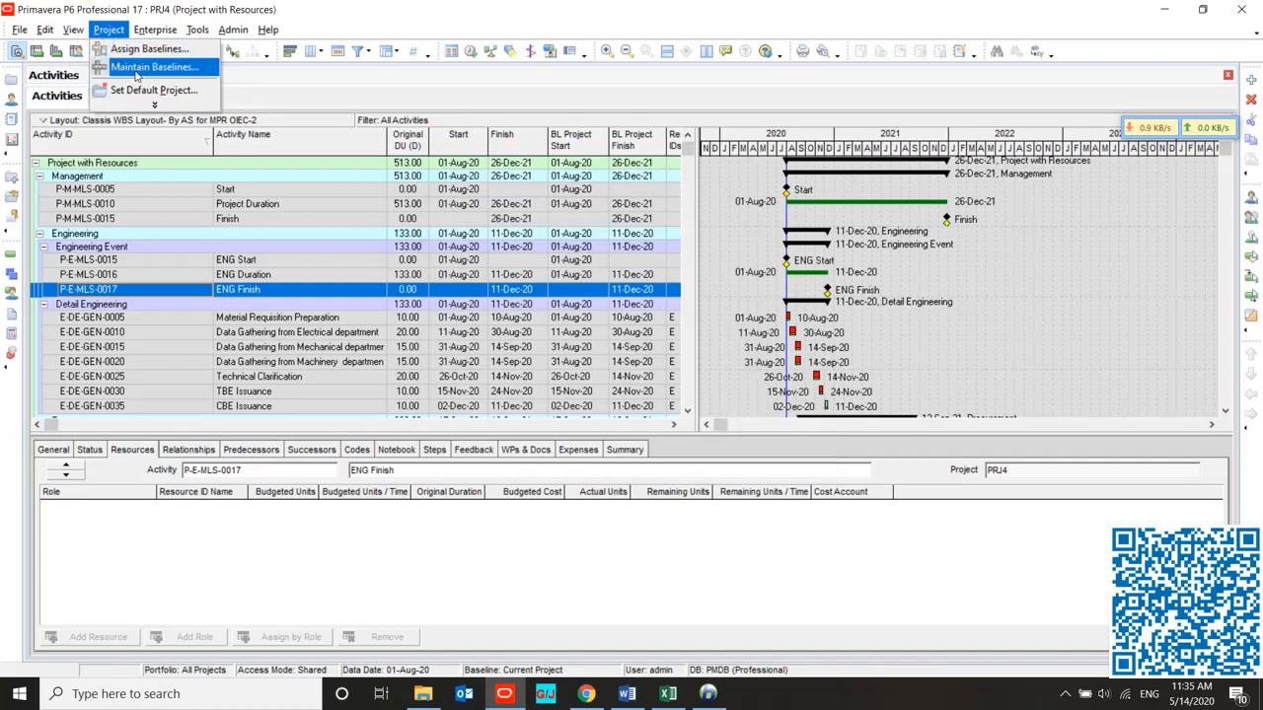
left_click(137, 69)
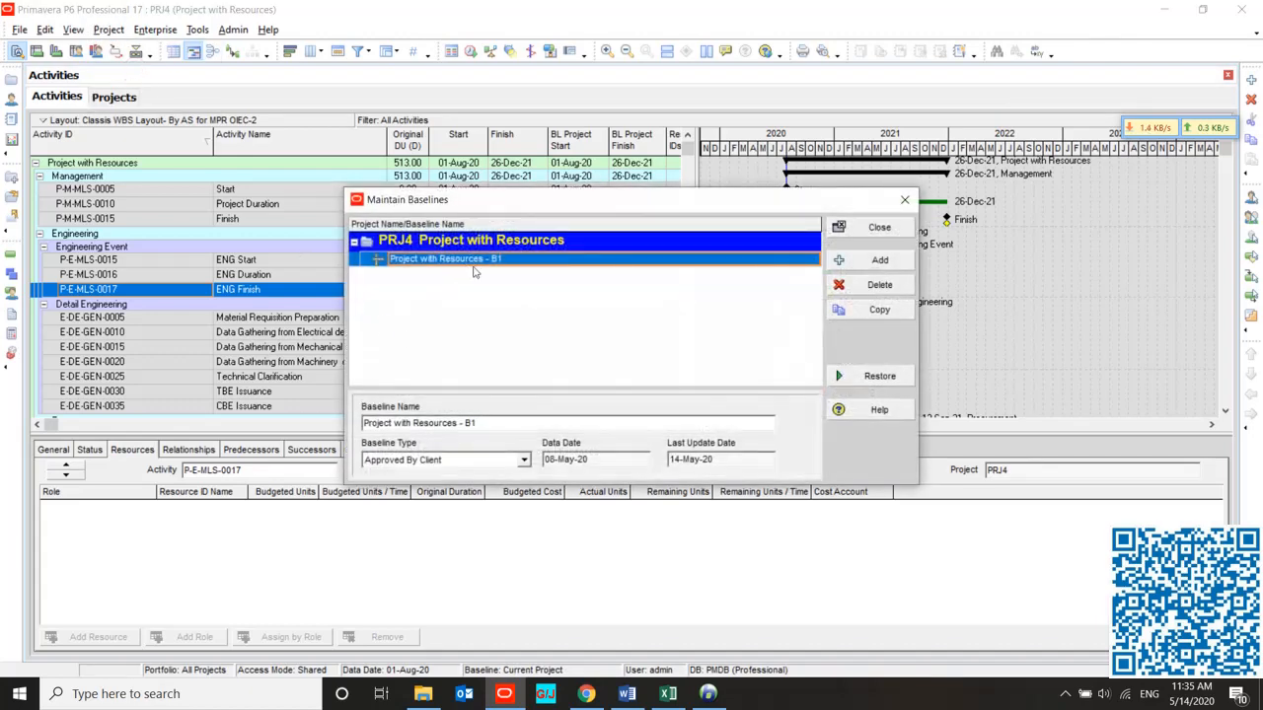
left_click(865, 378)
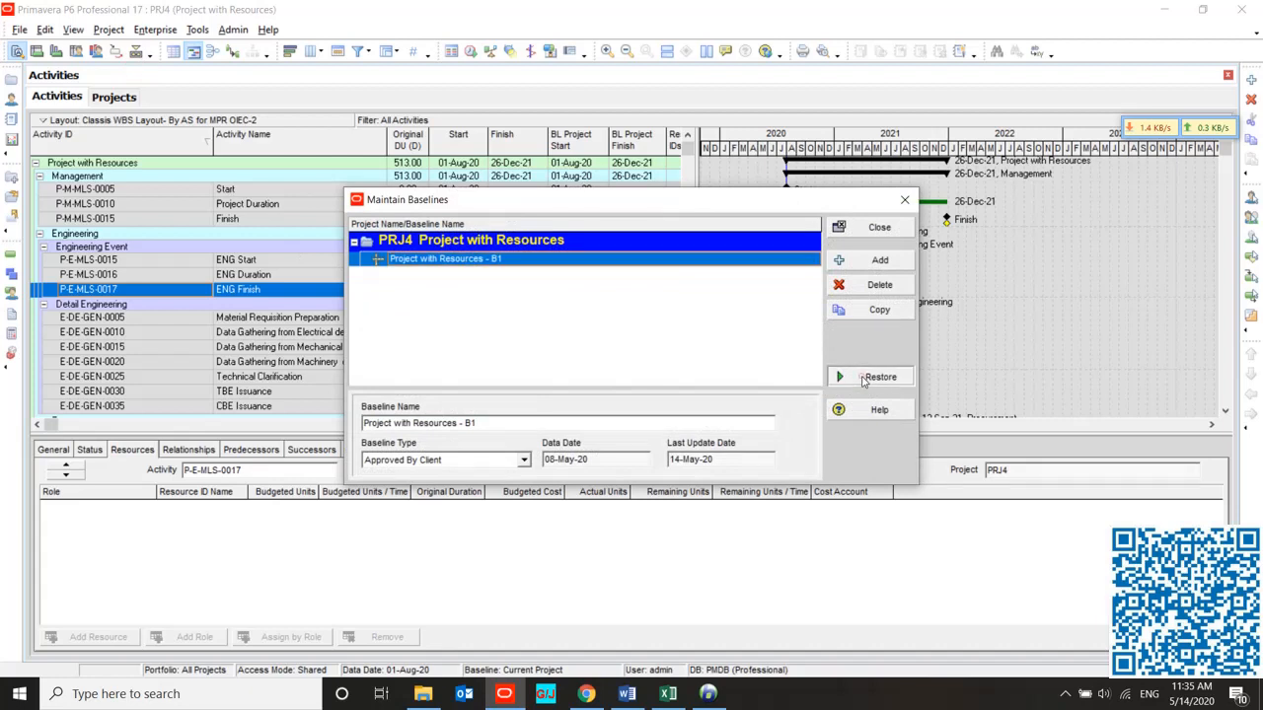
left_click(592, 381)
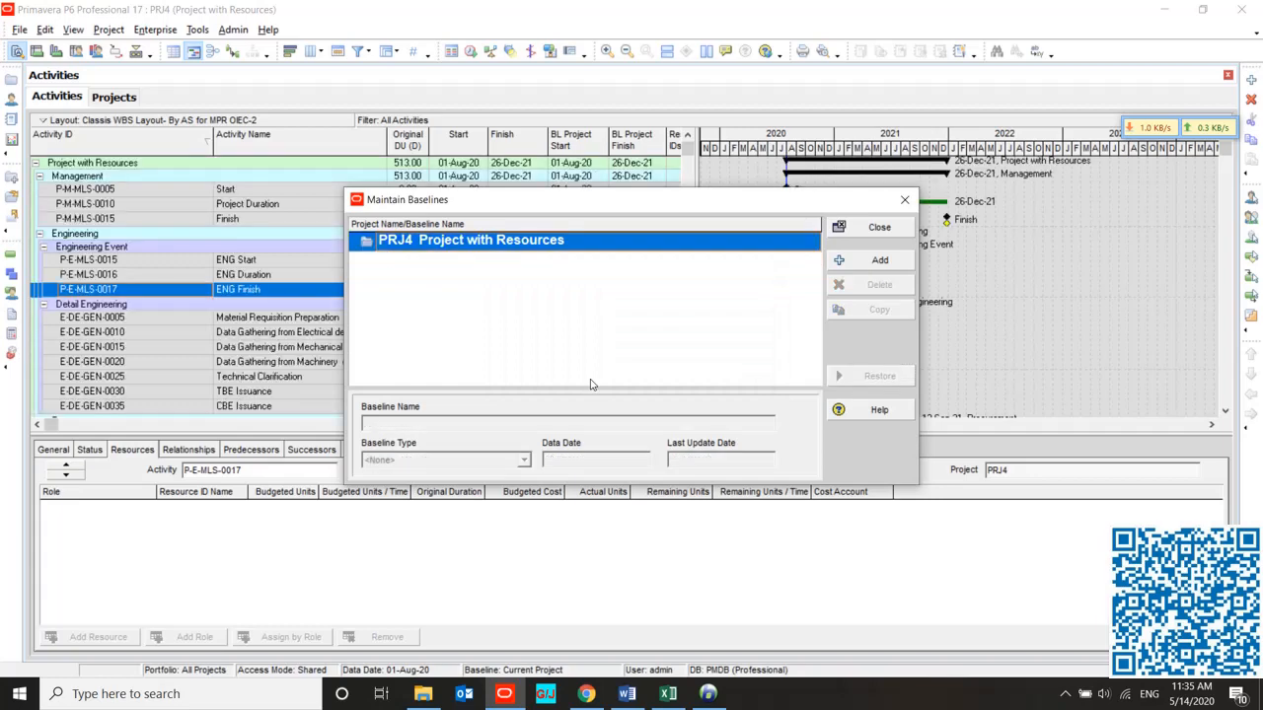
left_click(872, 228)
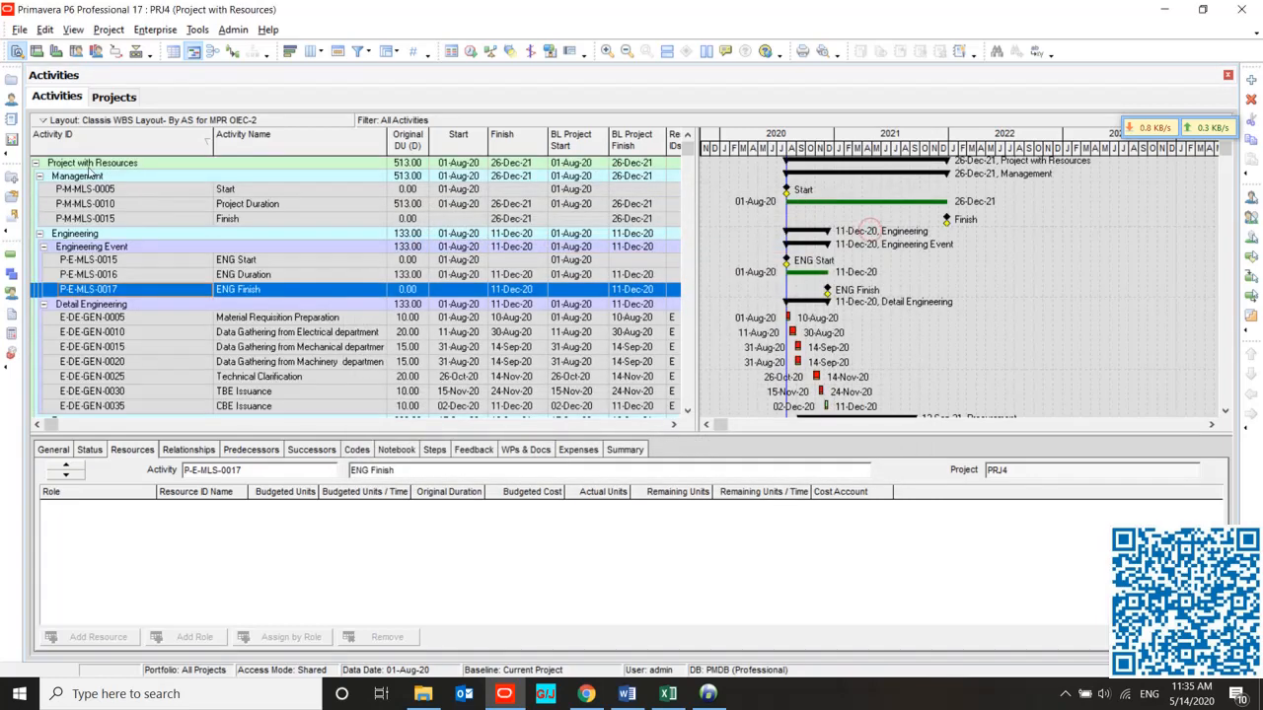
Open the restored project PRJ4 - B1 from the STU group and display its activities.
left_click(10, 80)
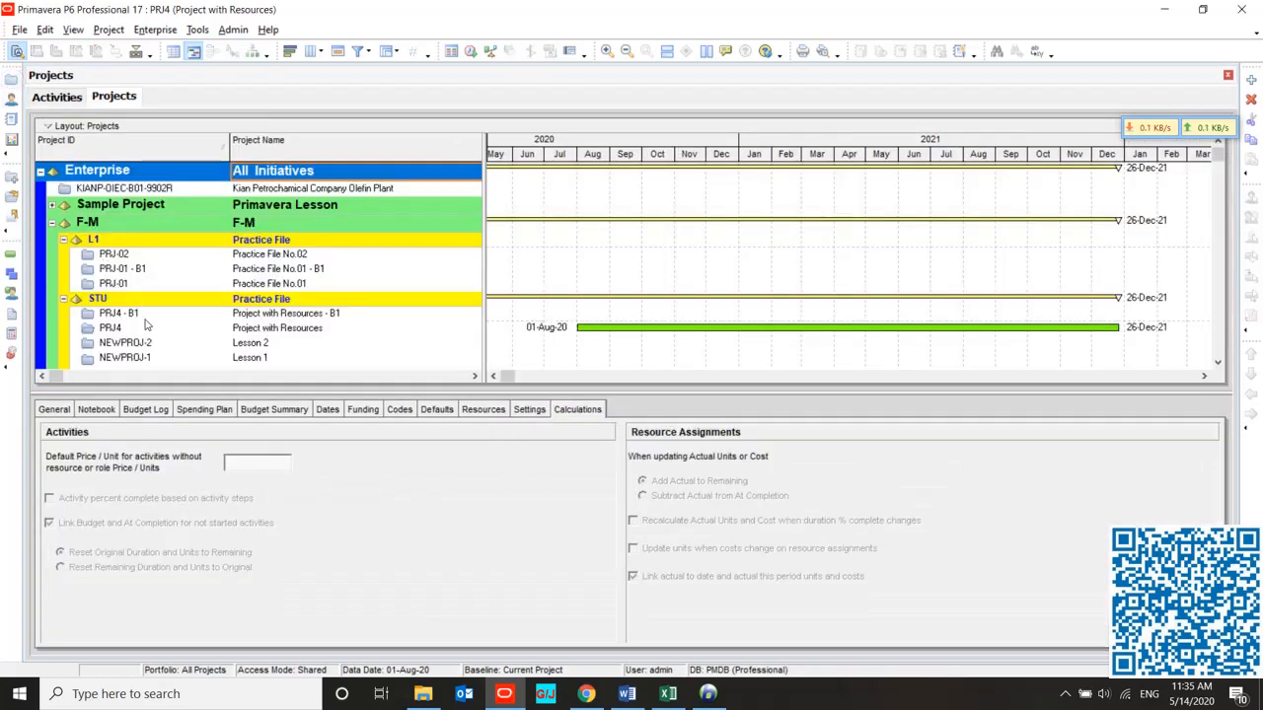
left_click(261, 330)
left_click(270, 315)
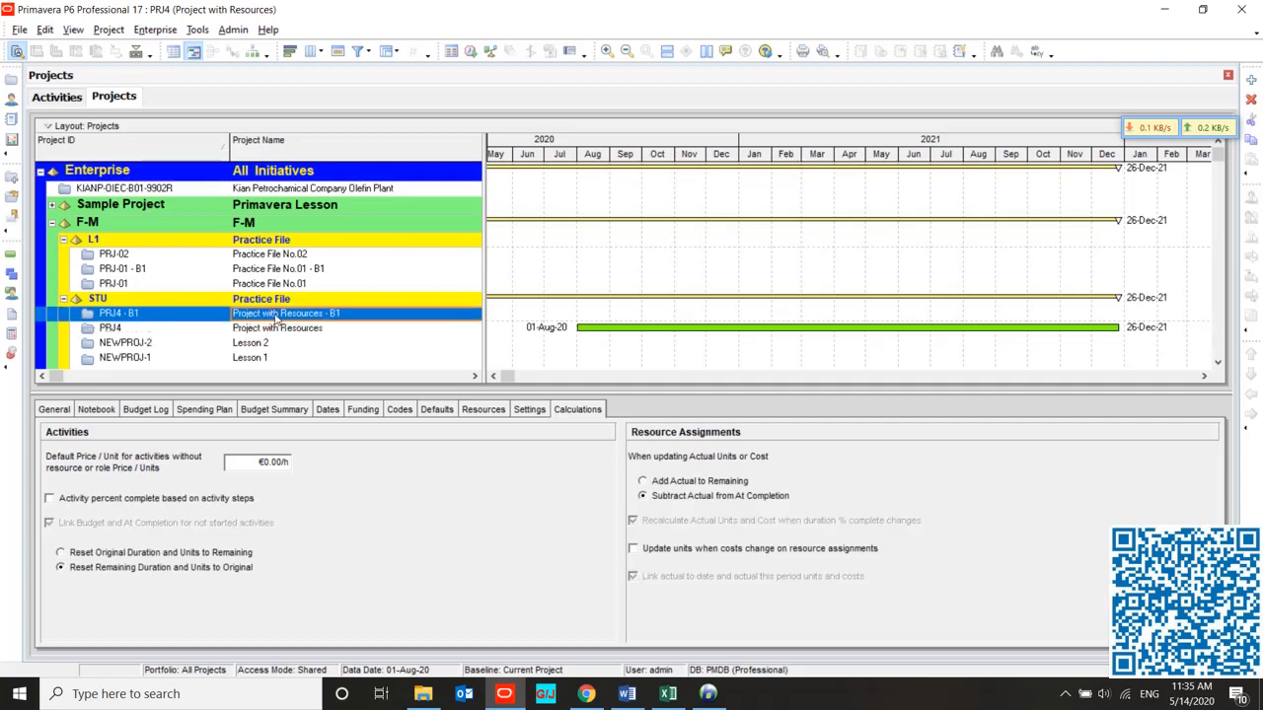
right_click(247, 316)
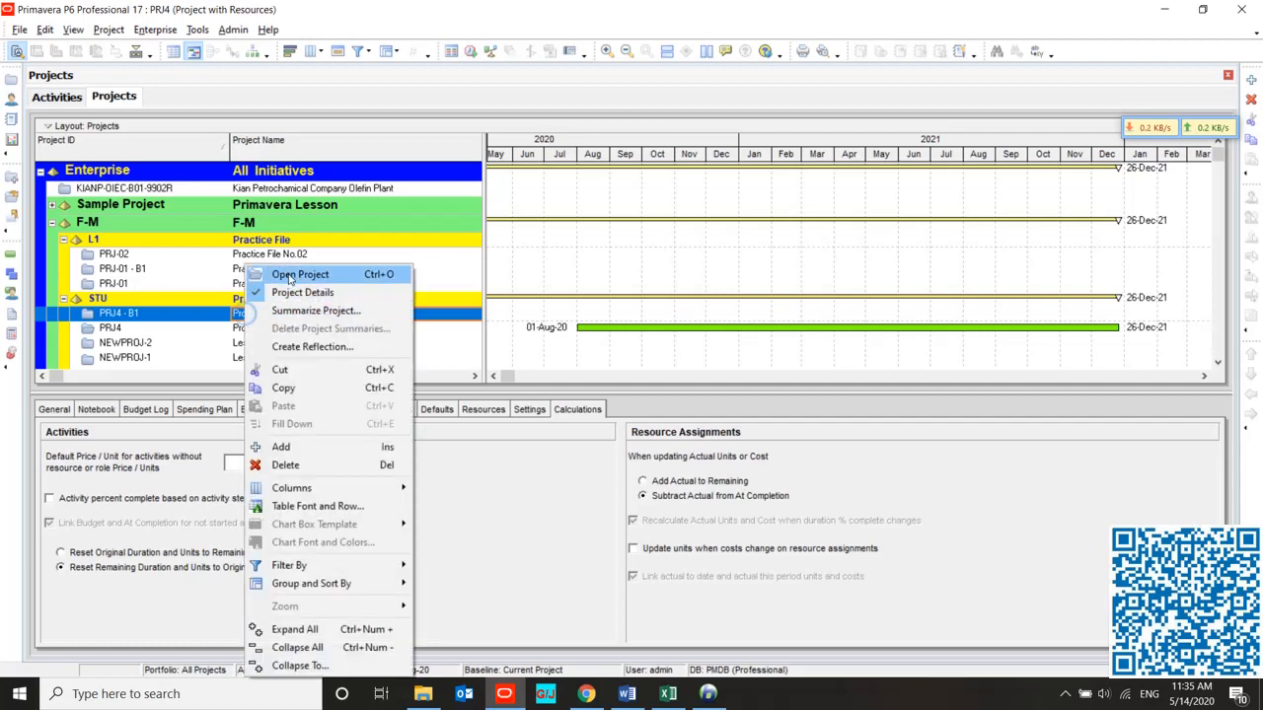
left_click(292, 274)
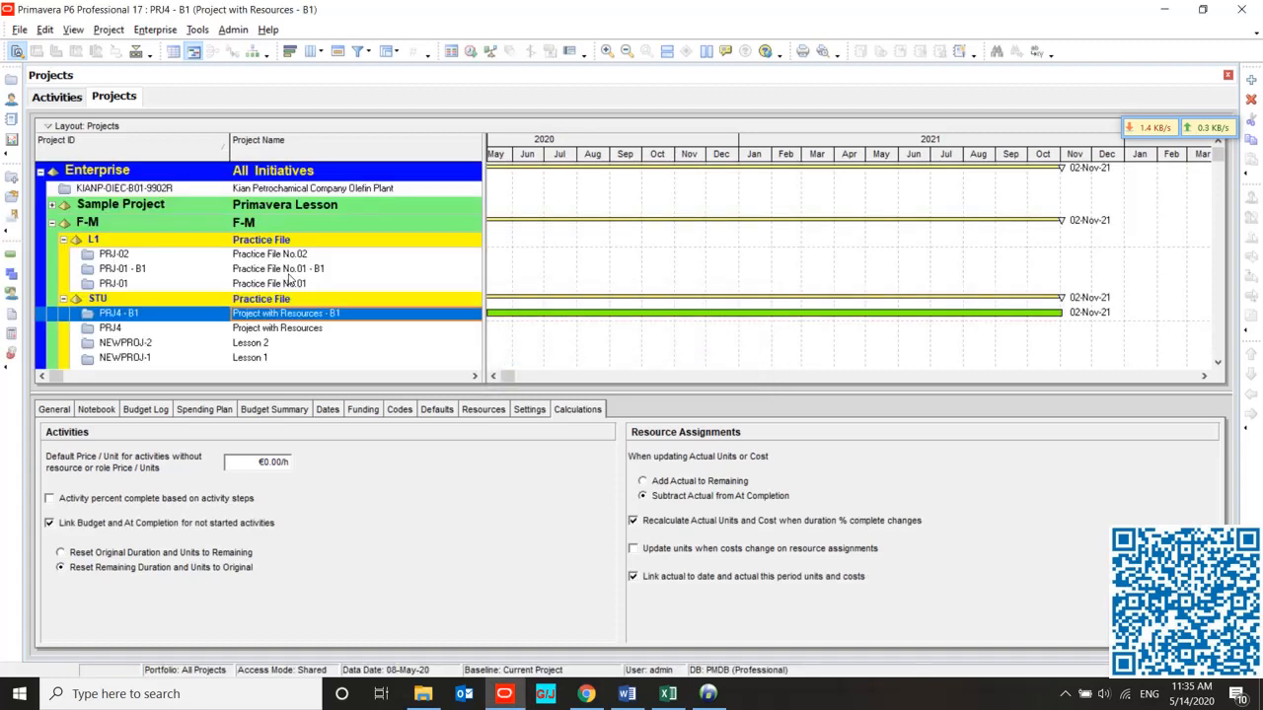
left_click(11, 256)
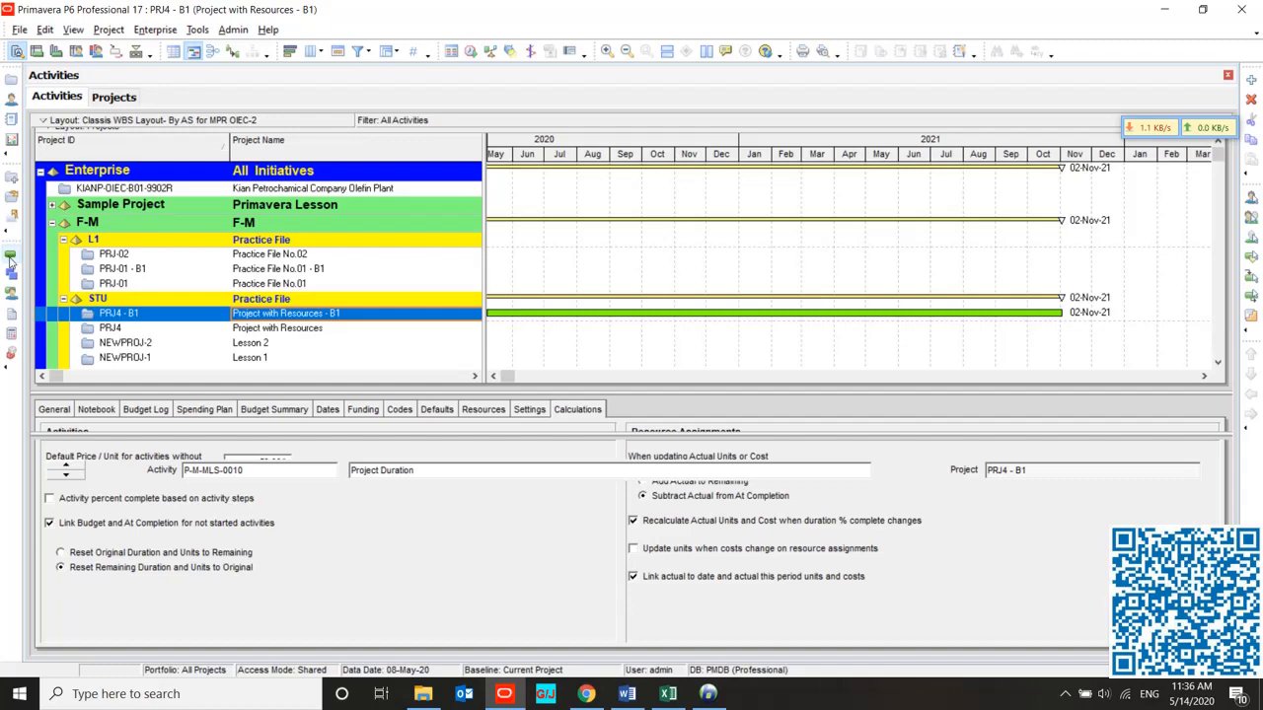
left_click(9, 259)
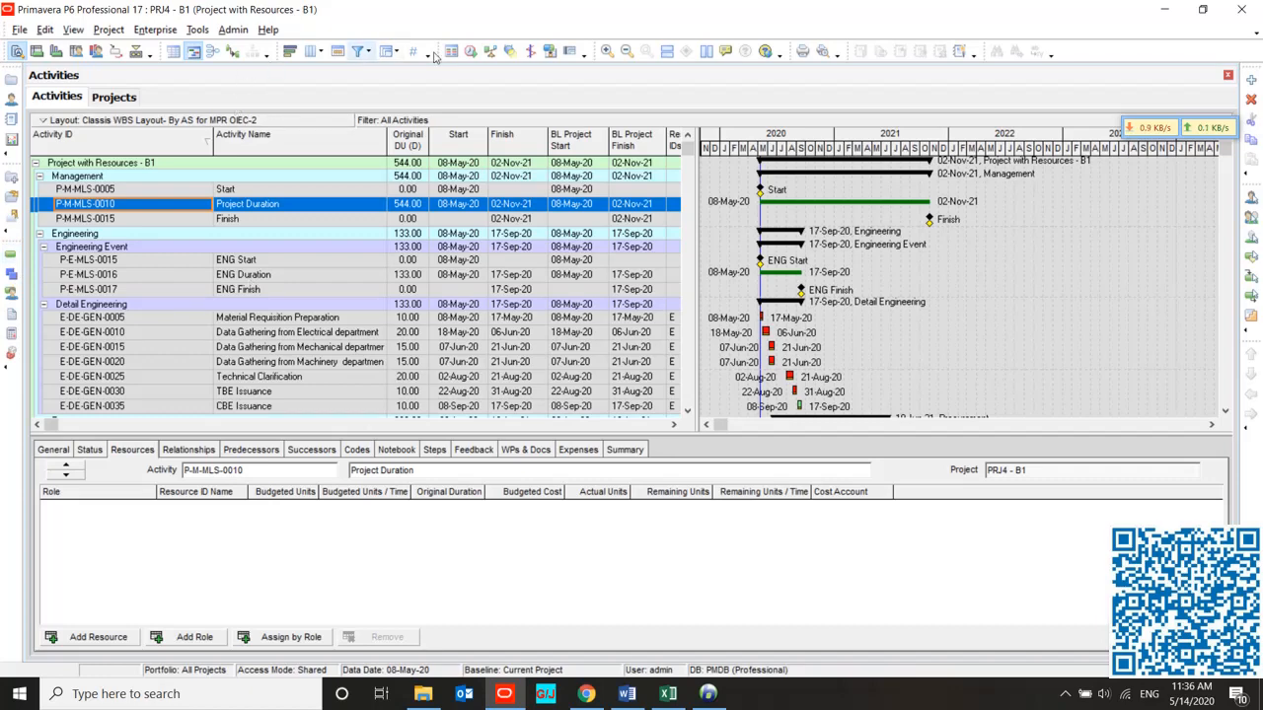
Reschedule PRJ4 - B1 with the current data date set to 01-Jul-20.
left_click(471, 51)
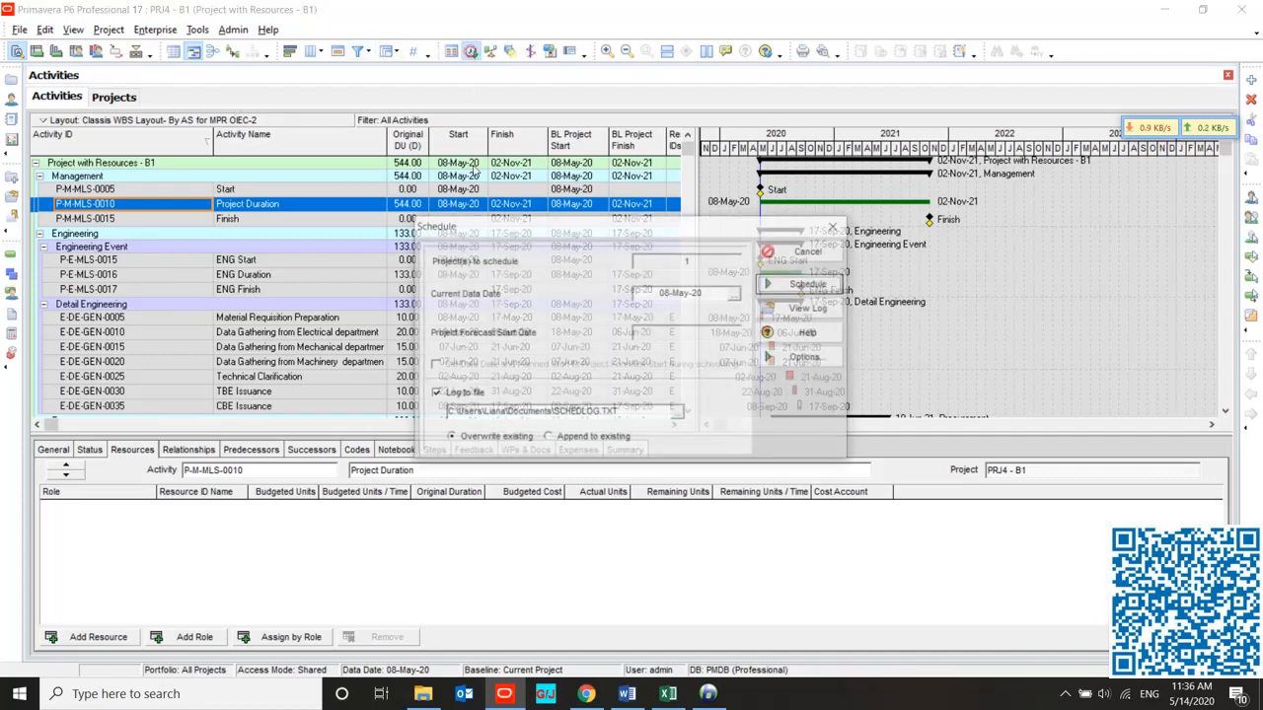
left_click(735, 295)
left_click(835, 323)
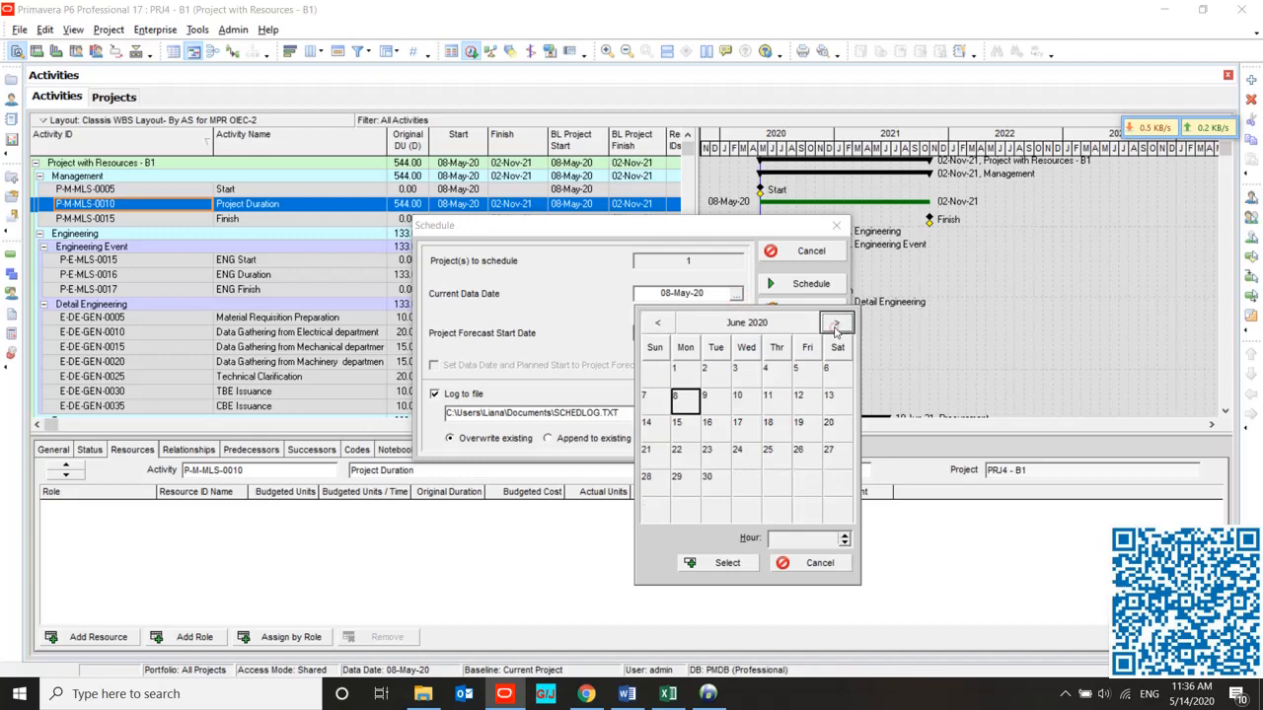
left_click(835, 323)
left_click(746, 375)
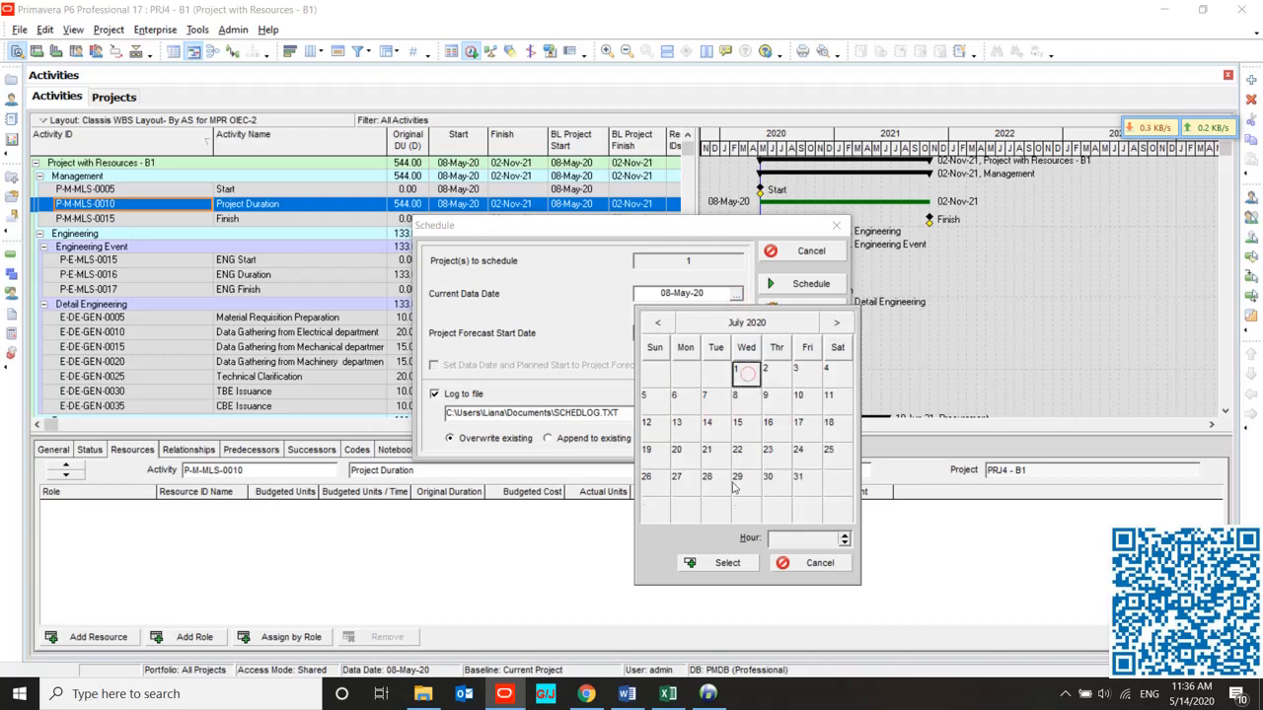
left_click(729, 563)
left_click(795, 285)
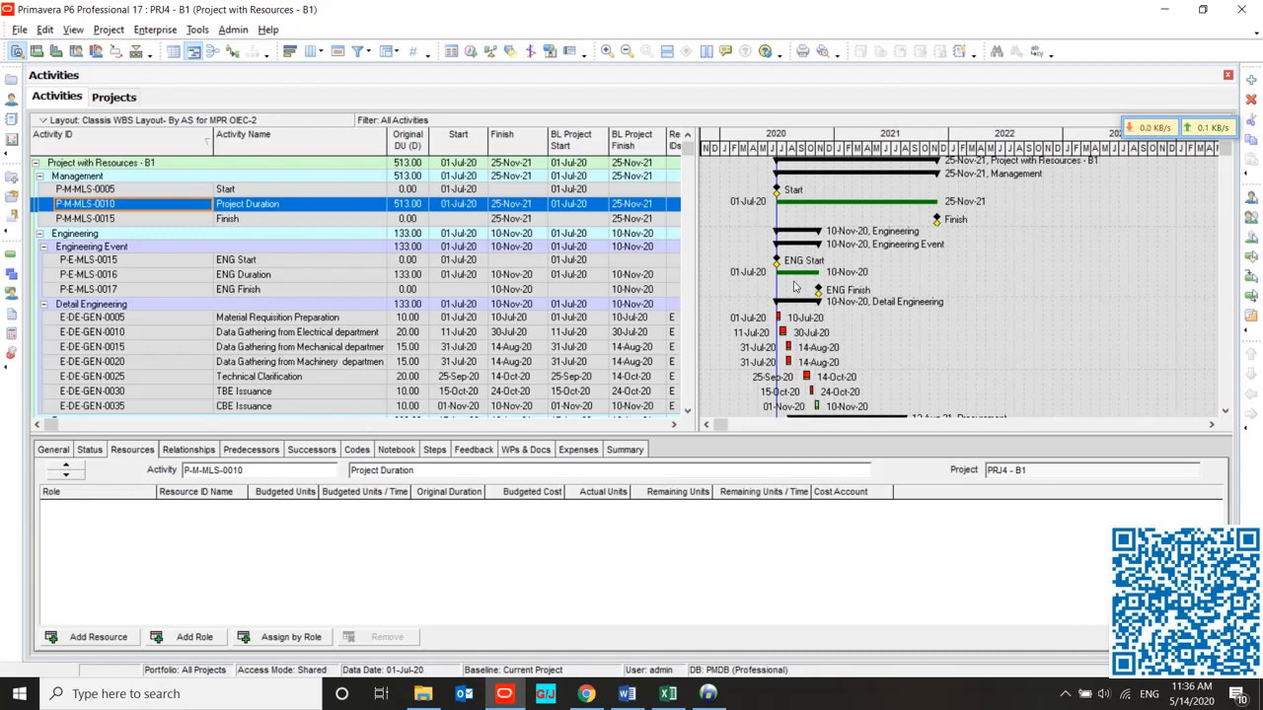
Return to the project list and open PRJ4, Project with Resources.
left_click(12, 80)
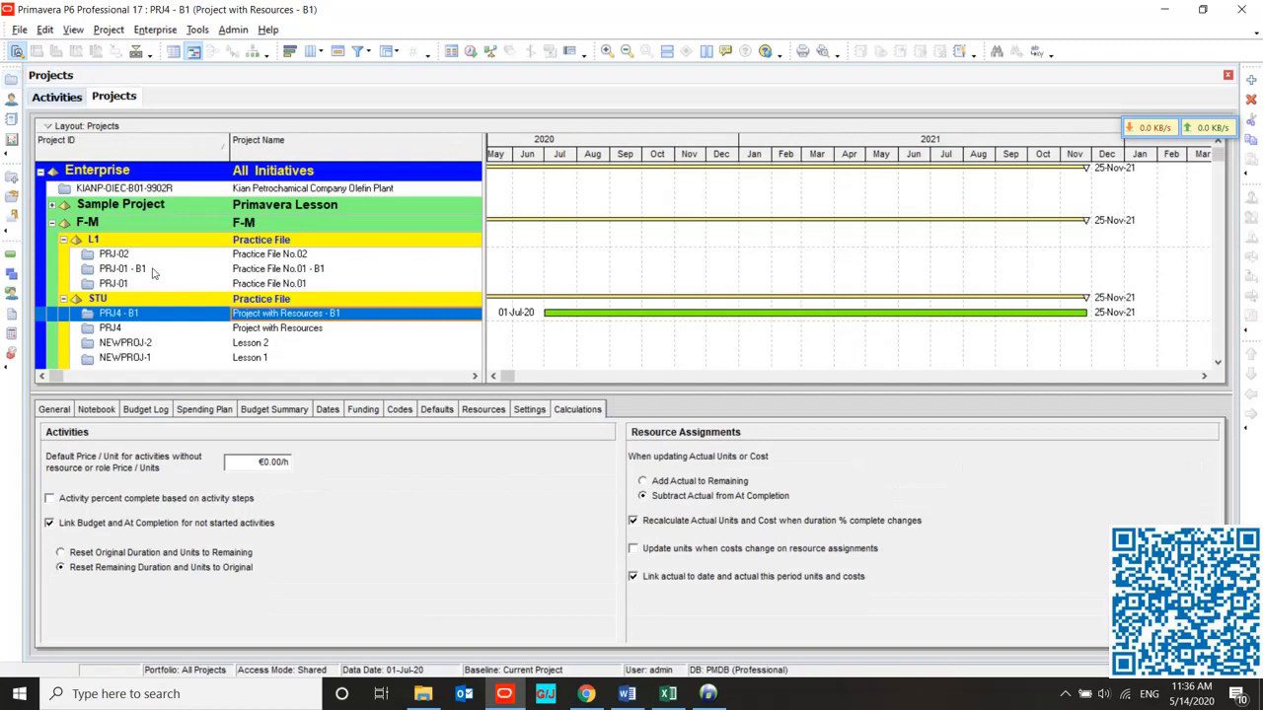
left_click(178, 329)
right_click(178, 328)
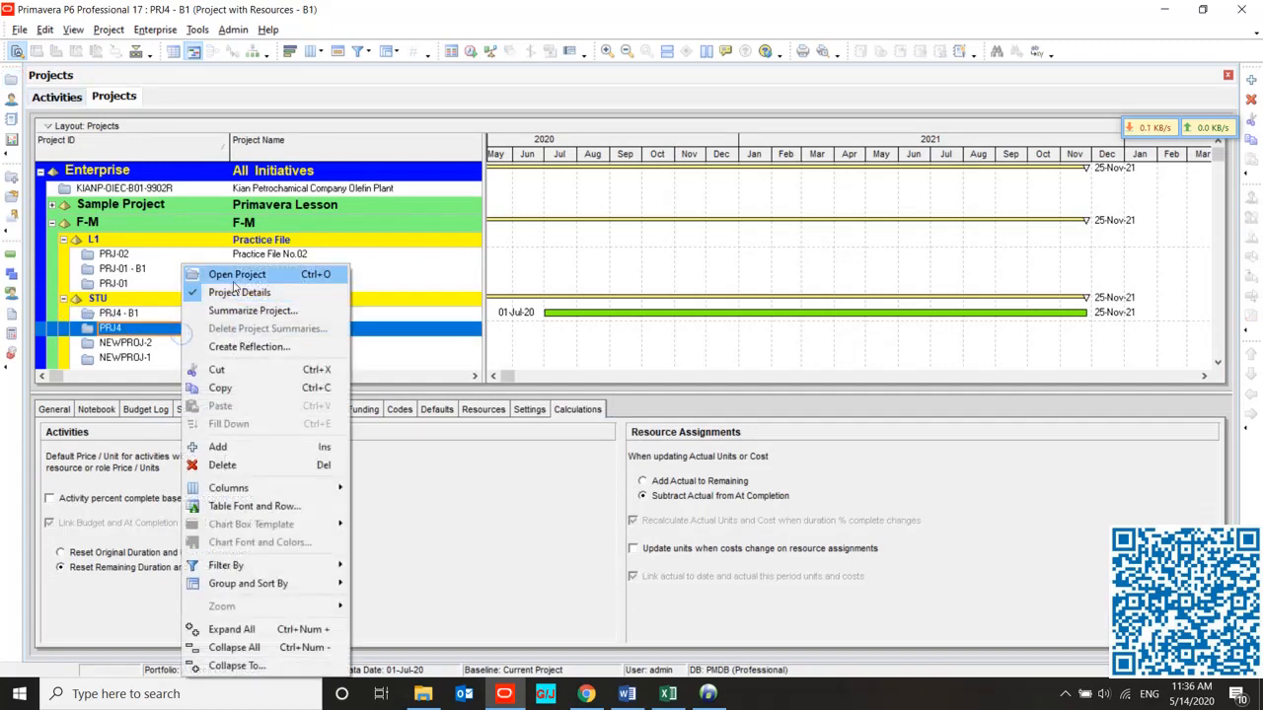
left_click(234, 275)
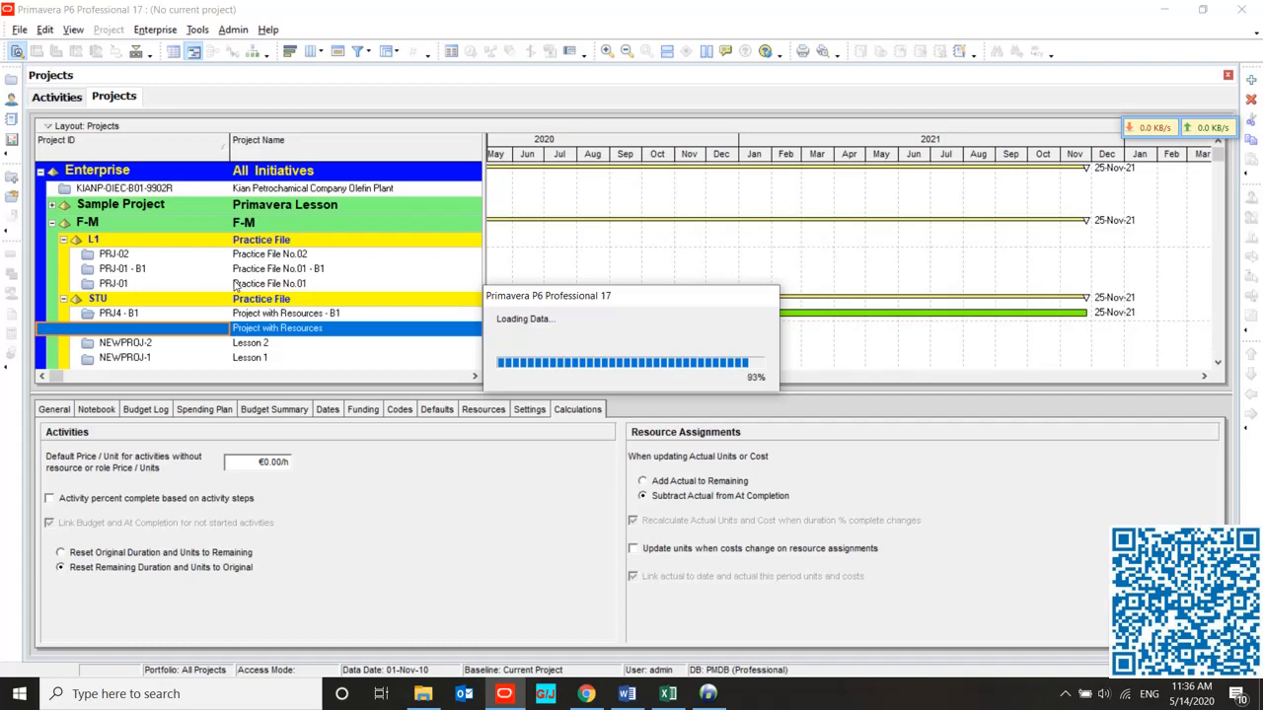
Convert the project PRJ4 - B1 to a new baseline of PRJ4.
left_click(73, 30)
mouse_move(106, 32)
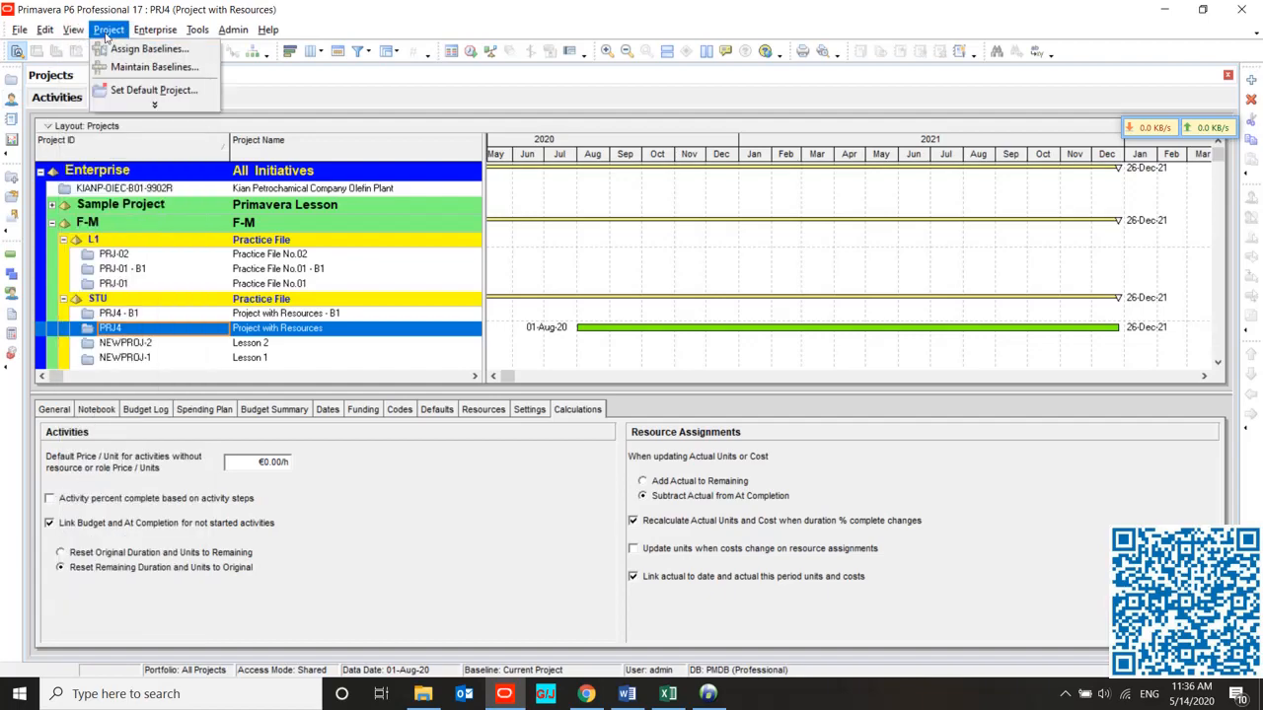
left_click(150, 66)
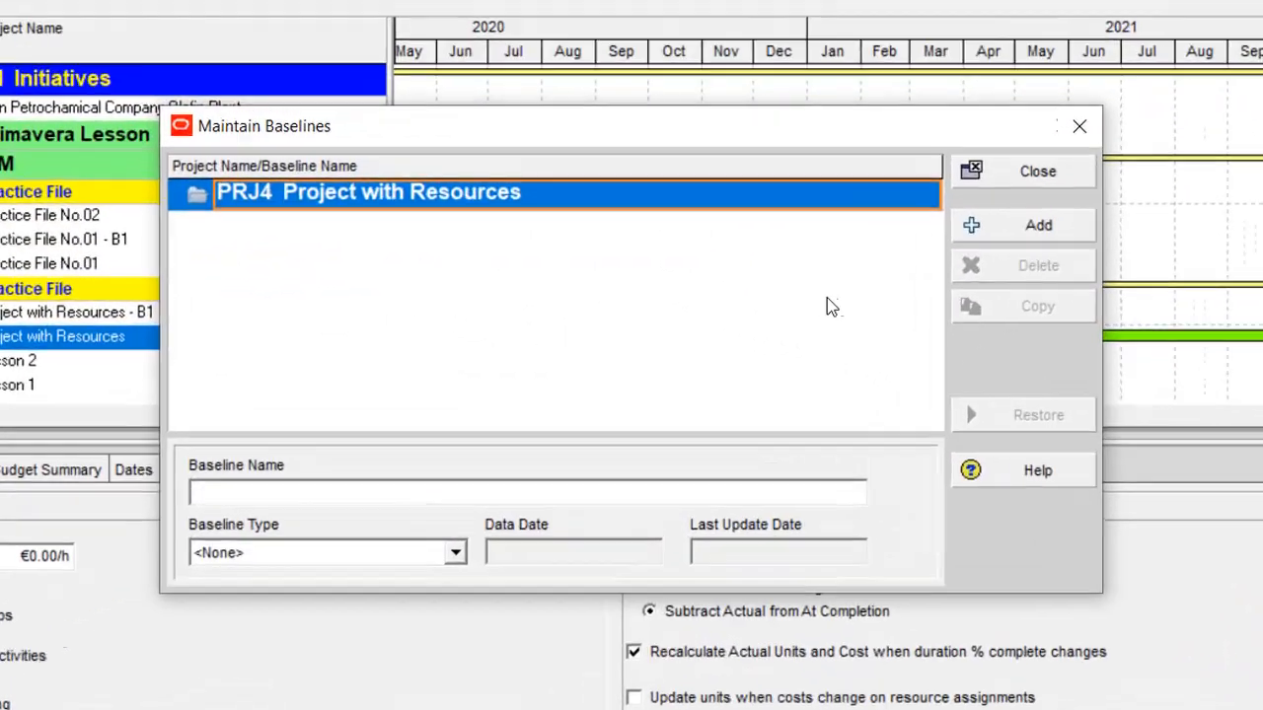
left_click(1012, 229)
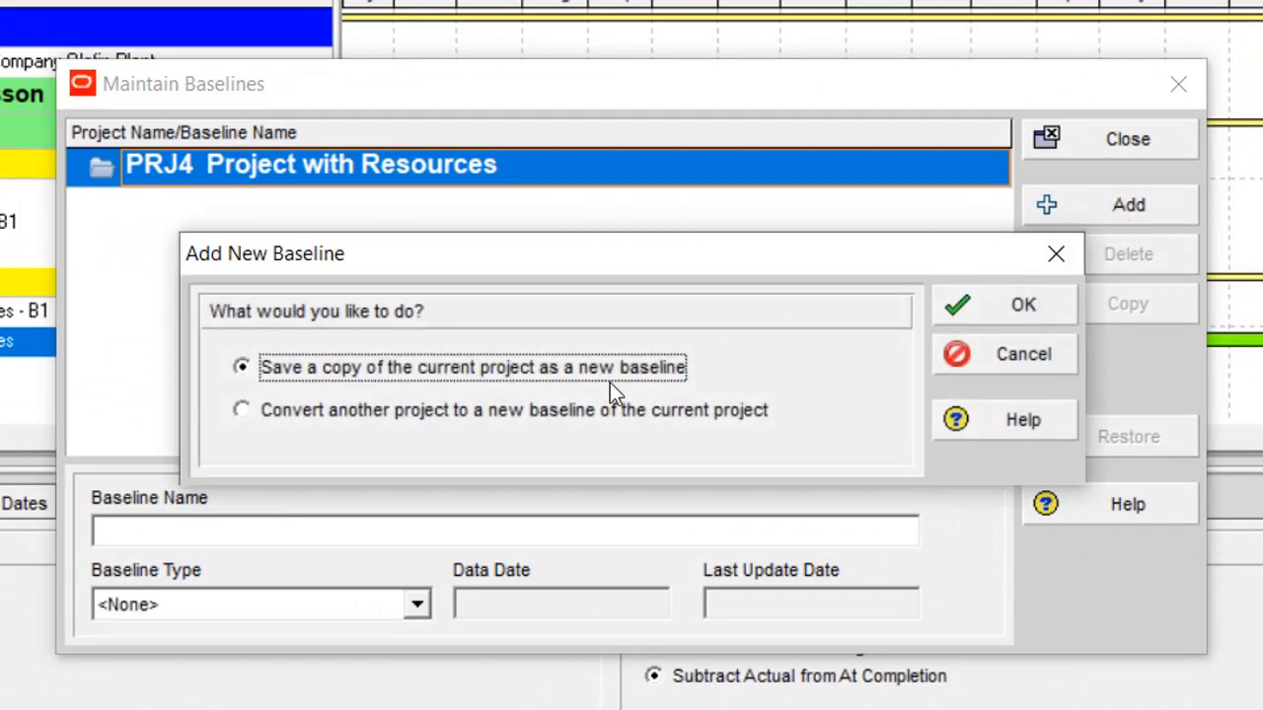
left_click(333, 412)
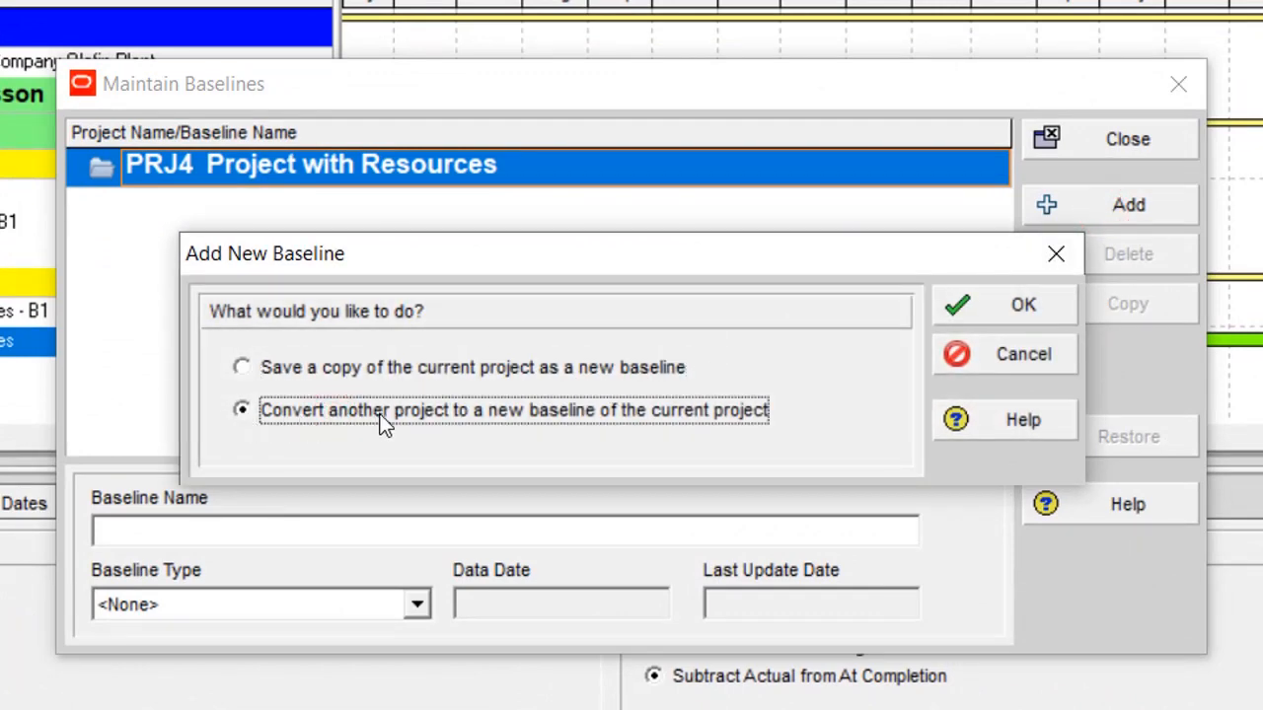
left_click(1043, 303)
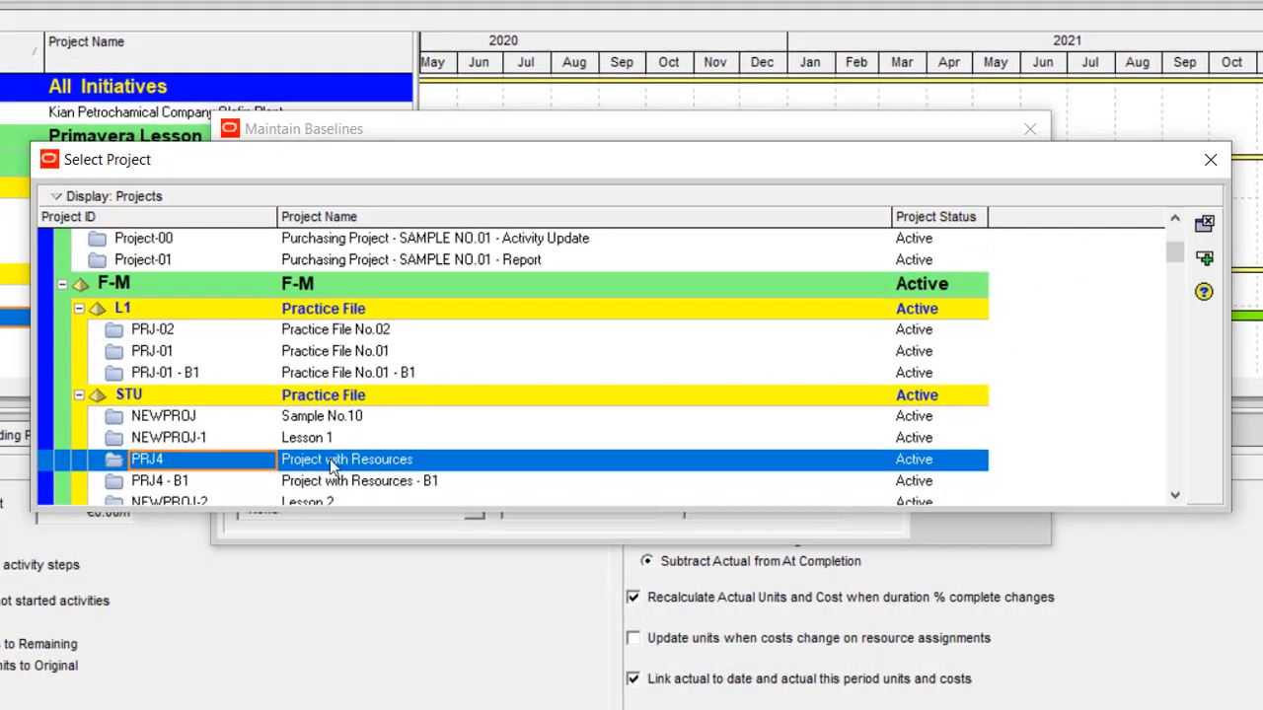
left_click(310, 499)
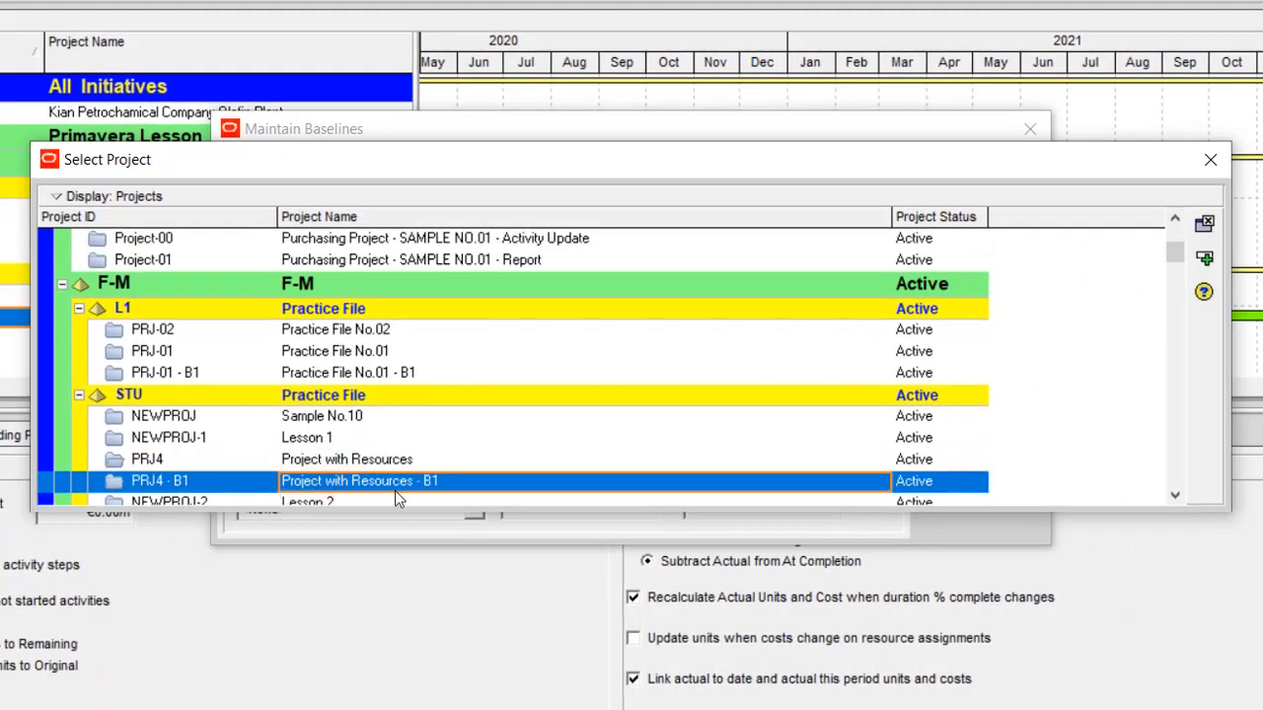
left_click(1203, 258)
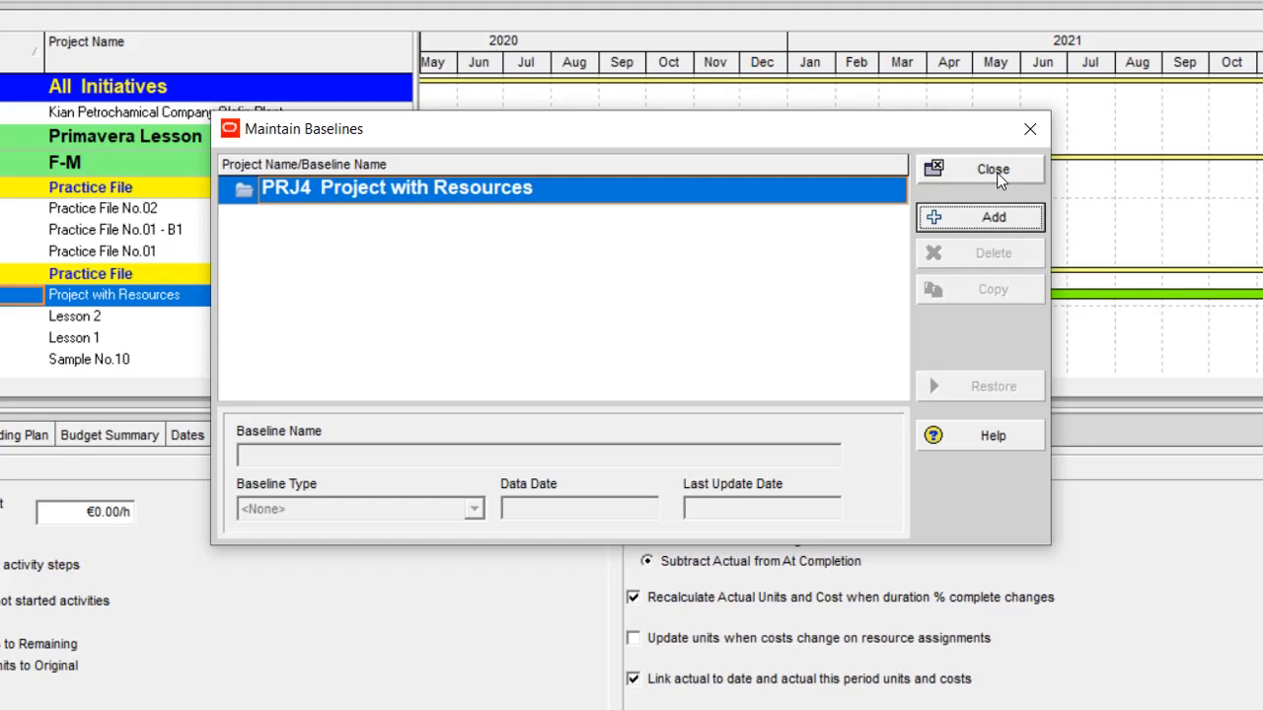
left_click(1003, 170)
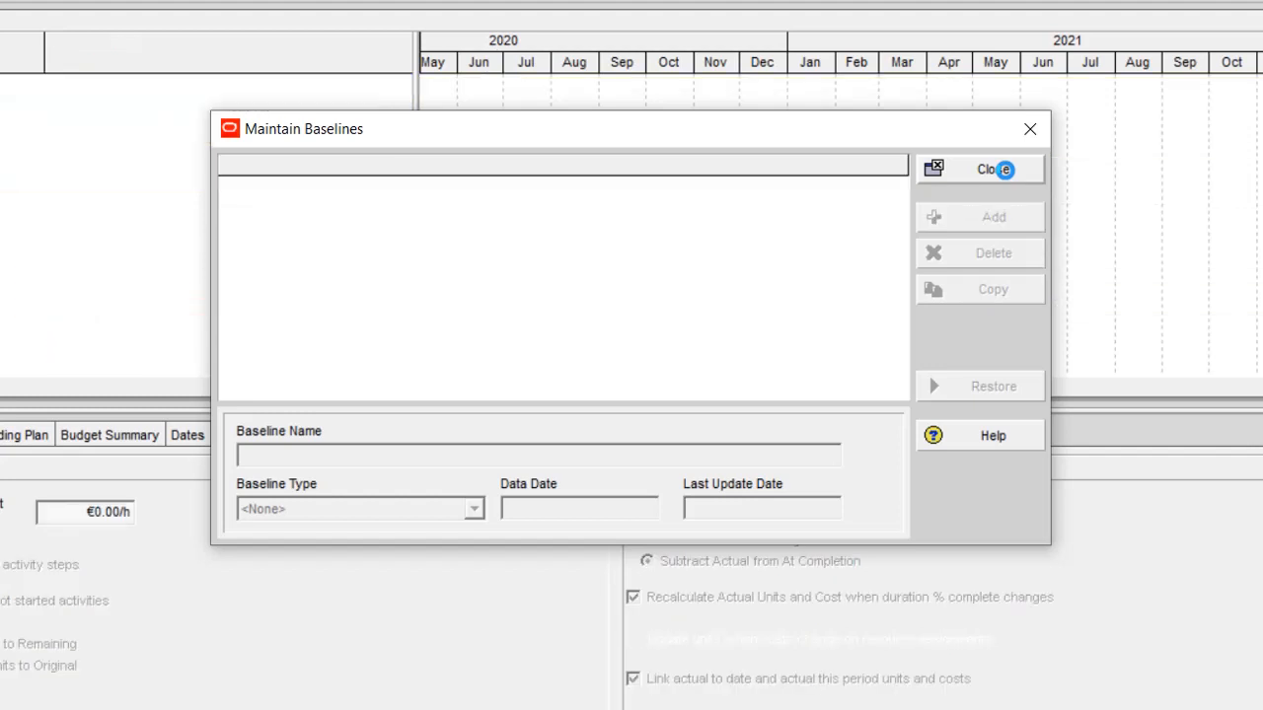
left_click(1004, 170)
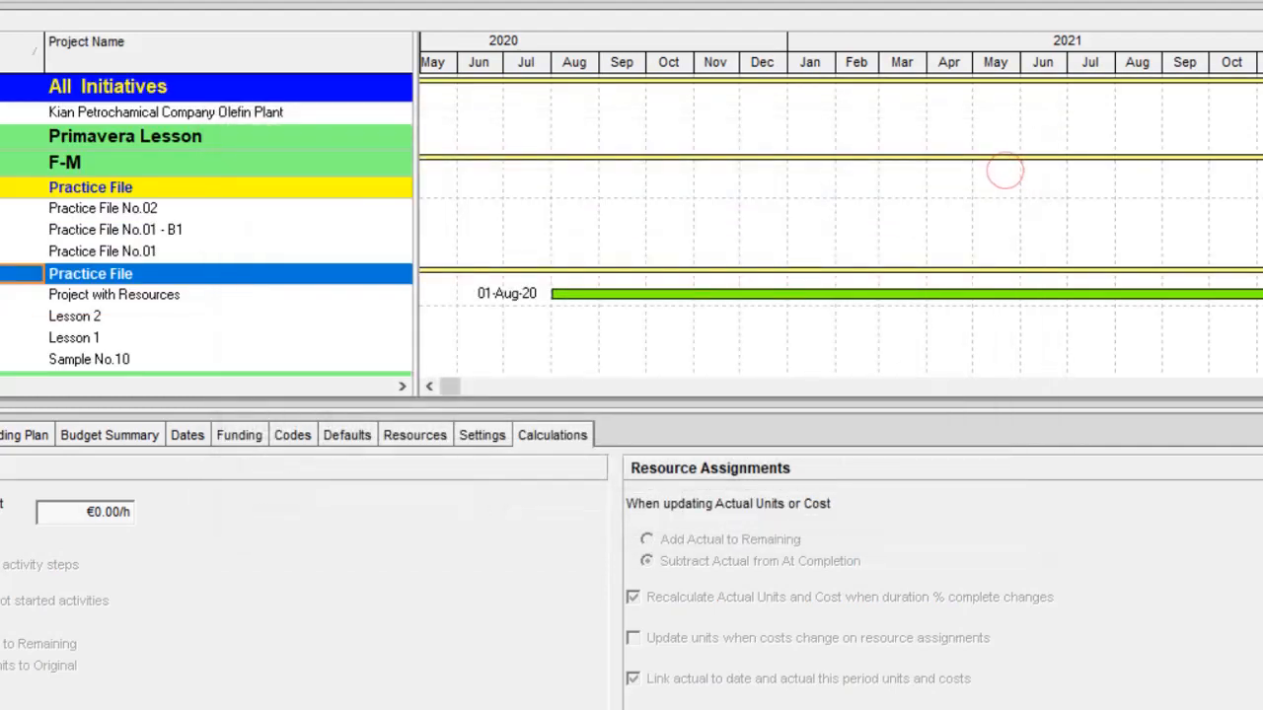
Assign Project with Resources - B1 as both the project baseline and the primary user baseline of PRJ4.
left_click(108, 30)
left_click(116, 55)
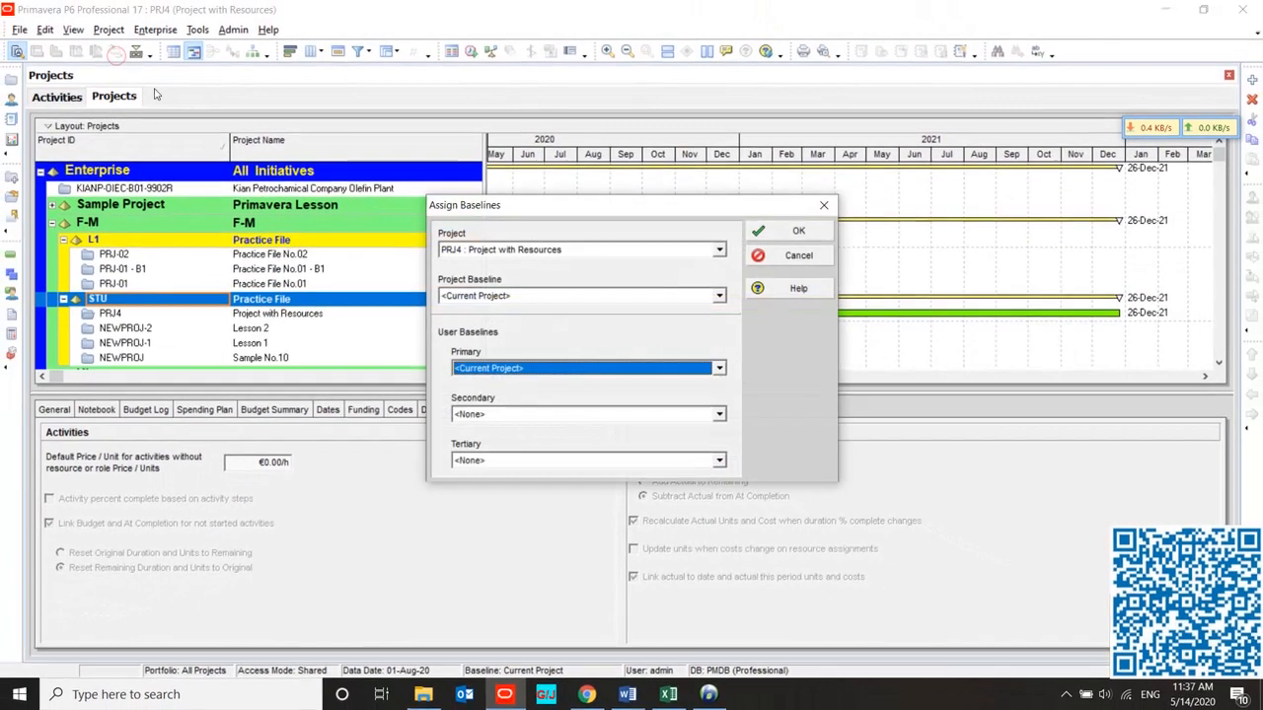
left_click(483, 296)
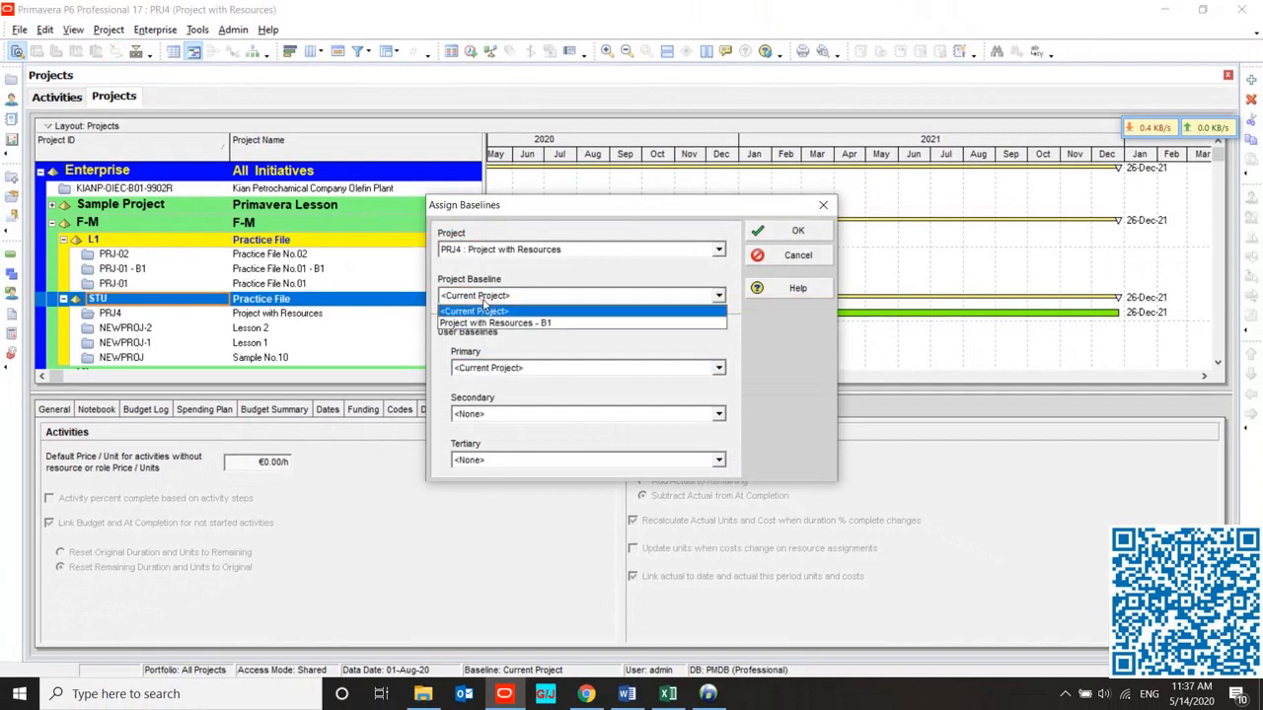
left_click(487, 319)
left_click(500, 365)
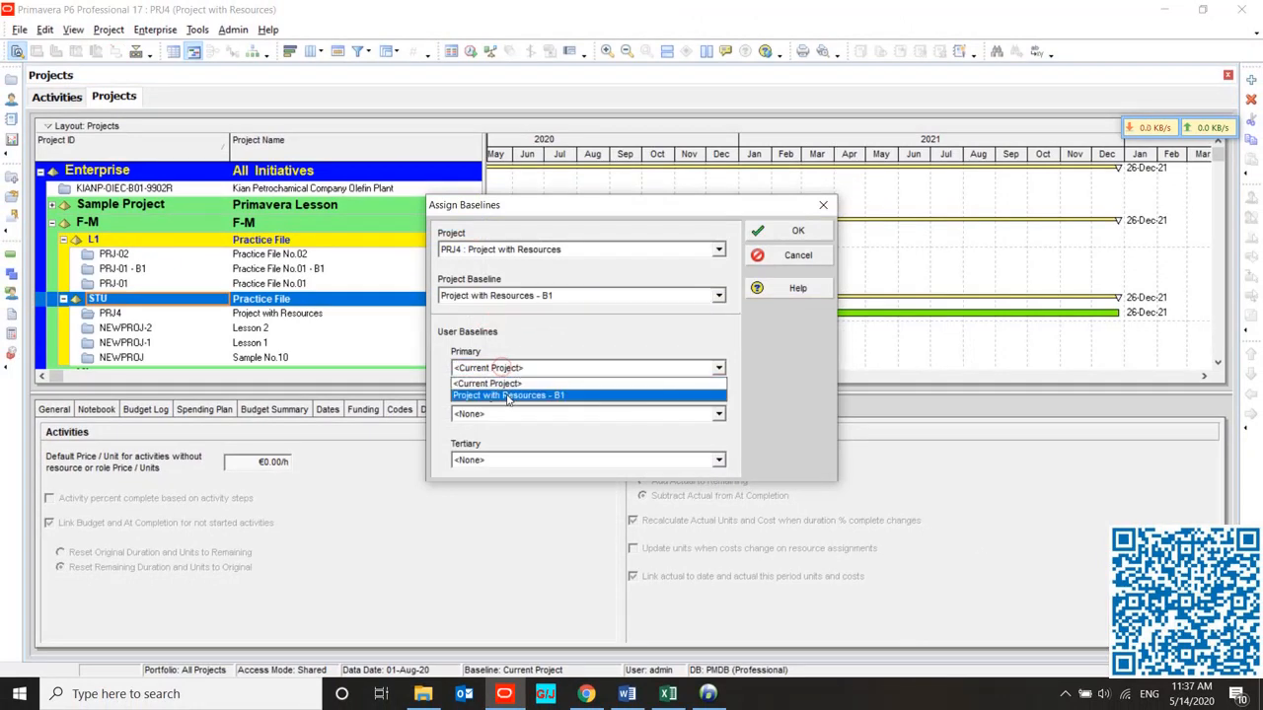
left_click(505, 394)
left_click(790, 232)
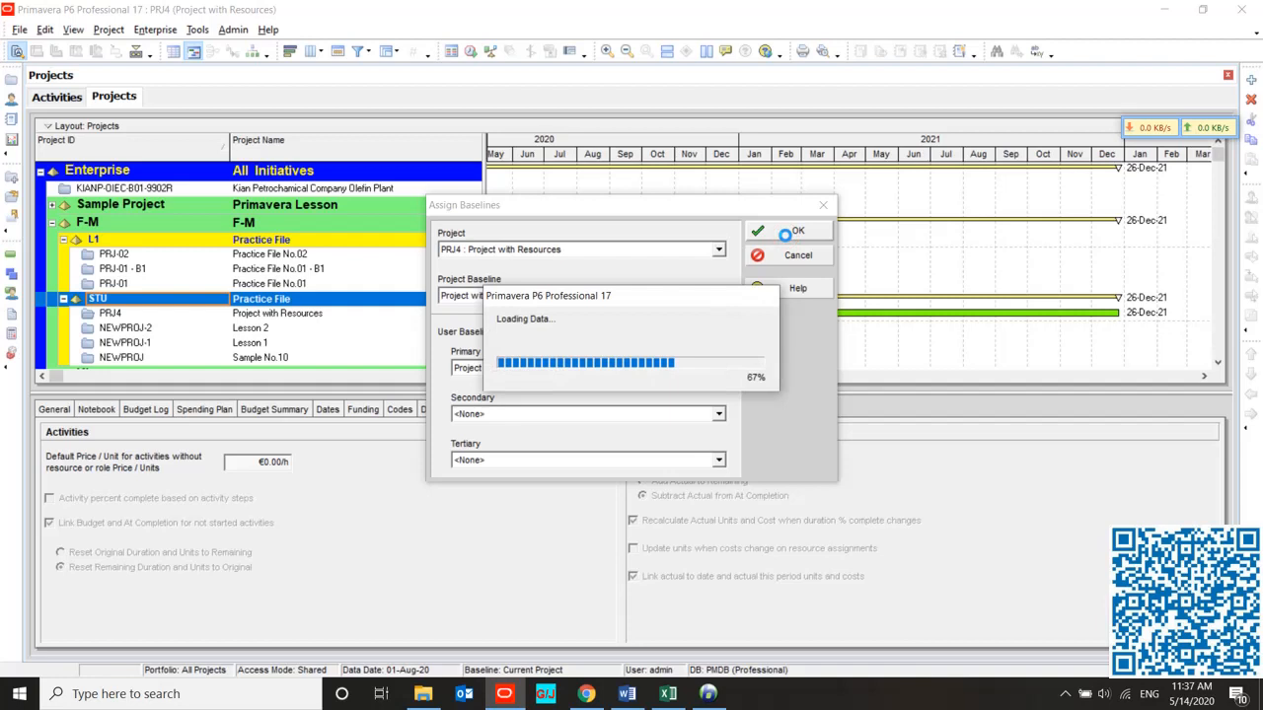
Display the PRJ4 activities and compare the revised baseline dates and bars with the current schedule in the Gantt chart.
left_click(13, 255)
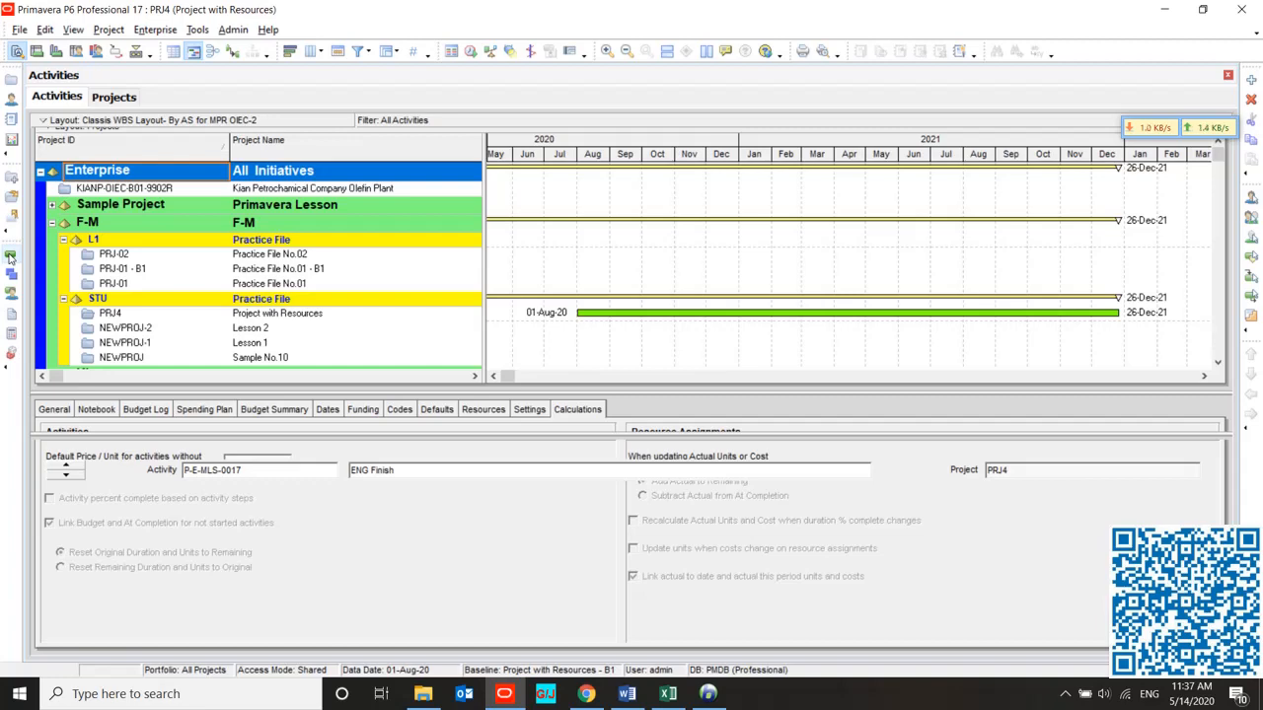
left_click(10, 259)
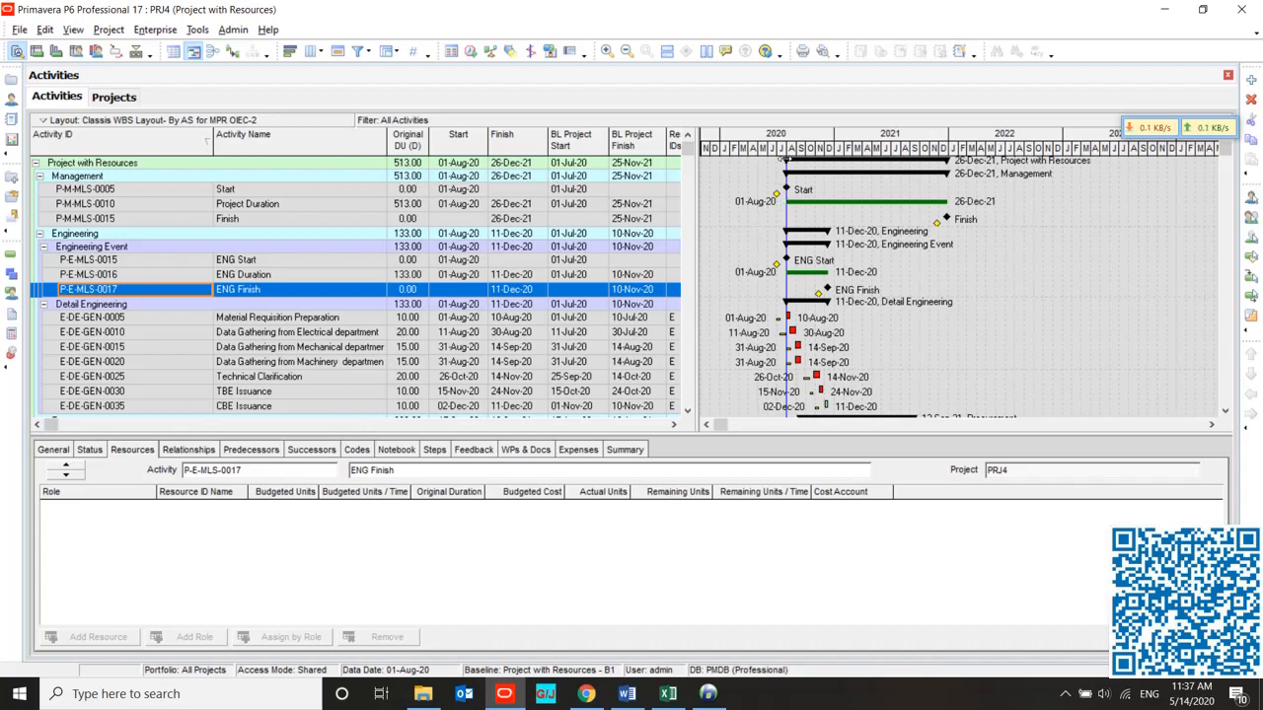
left_click_drag(793, 156, 860, 163)
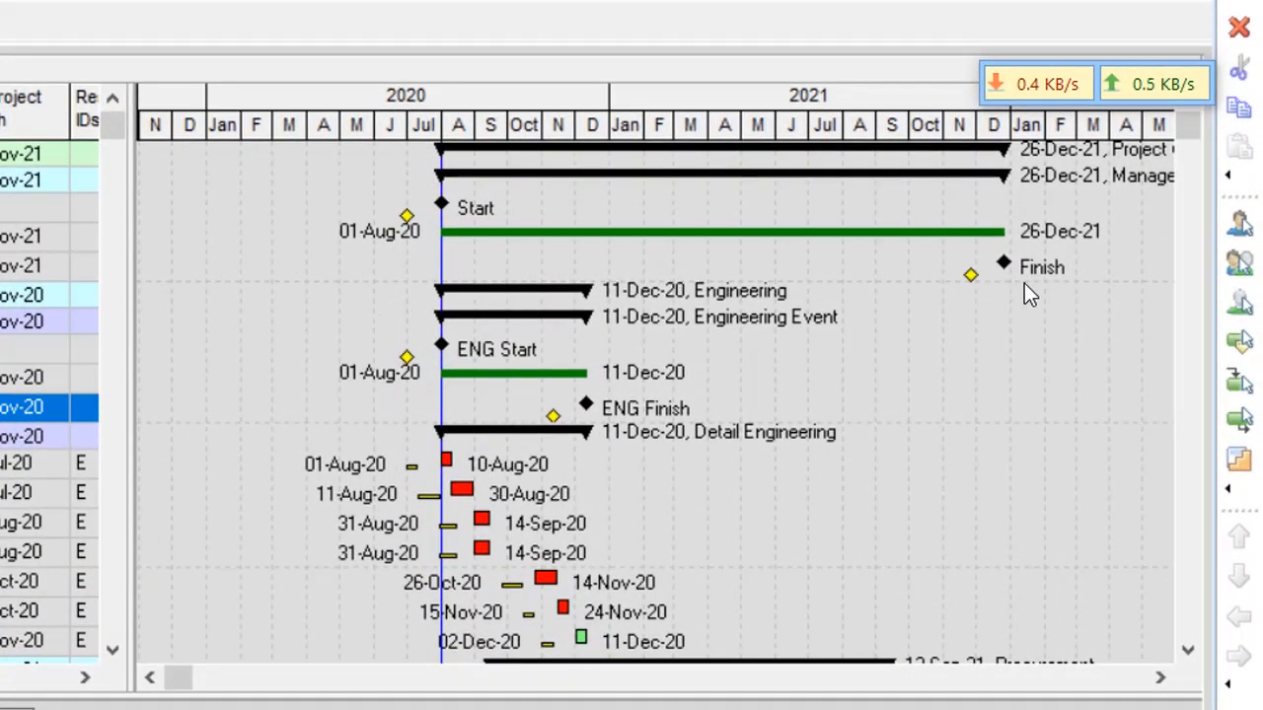
left_click(1160, 677)
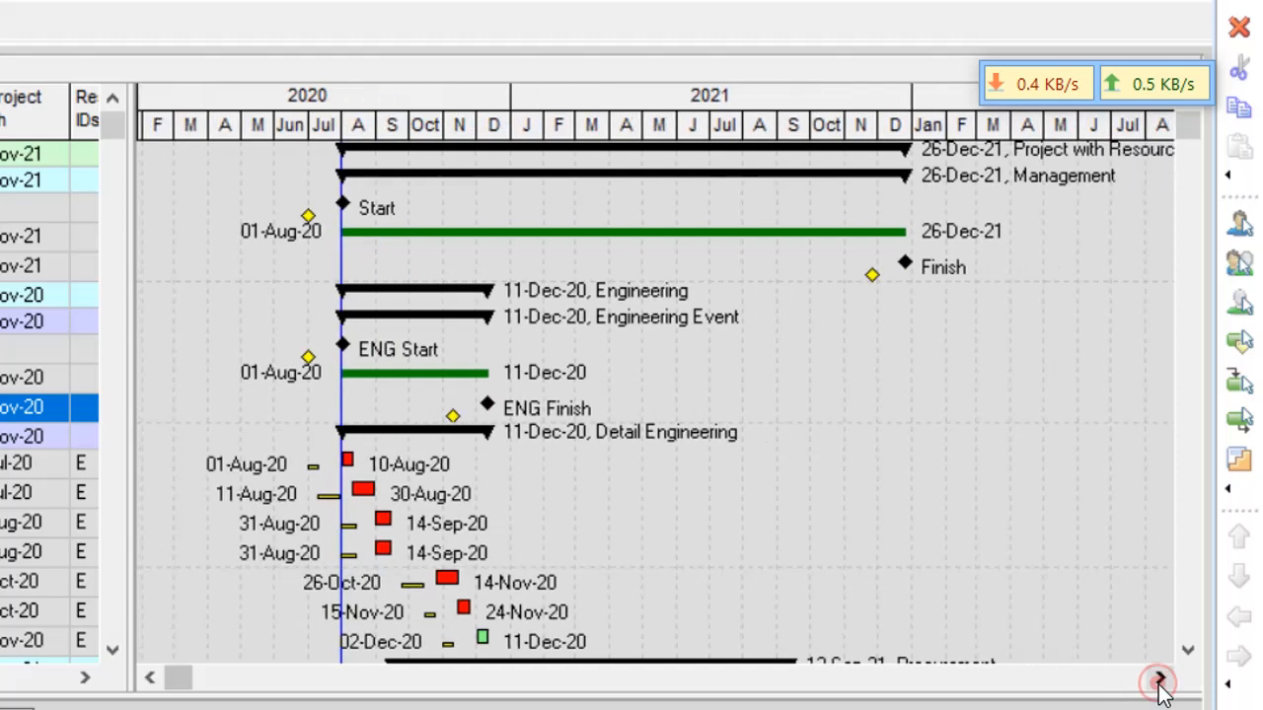